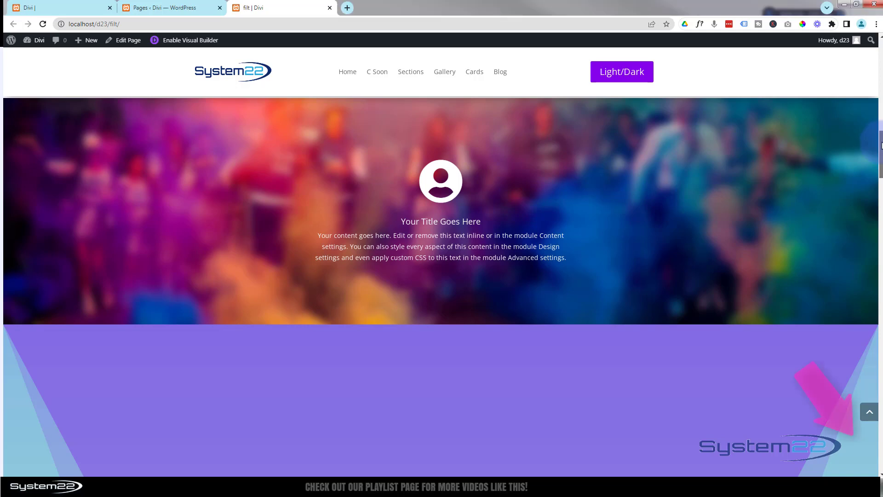
pyautogui.moveTo(881, 145); pyautogui.dragTo(881, 170)
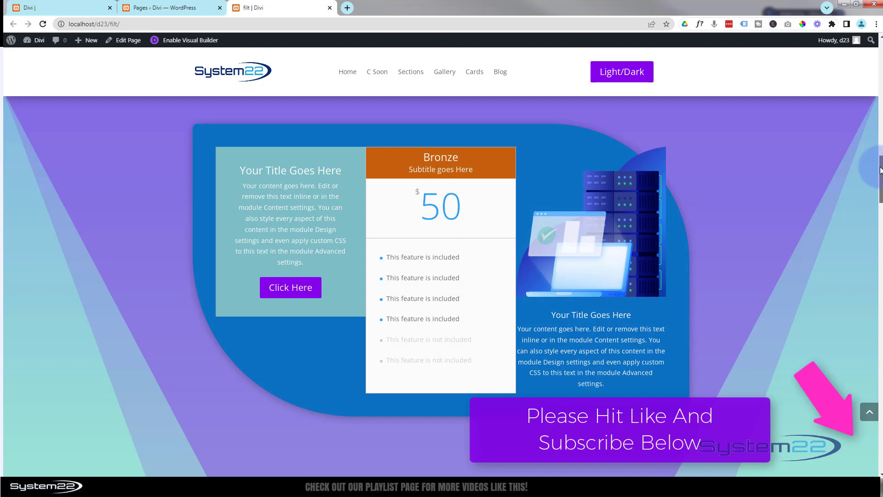
pyautogui.moveTo(879, 170); pyautogui.dragTo(844, 111)
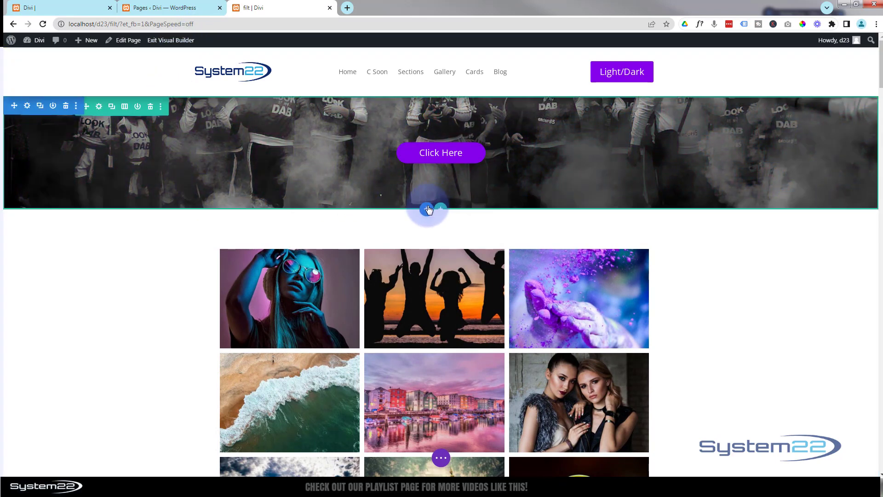
# Insert a regular section between the banner and the image gallery, with a row of three equal columns
pyautogui.click(426, 210)
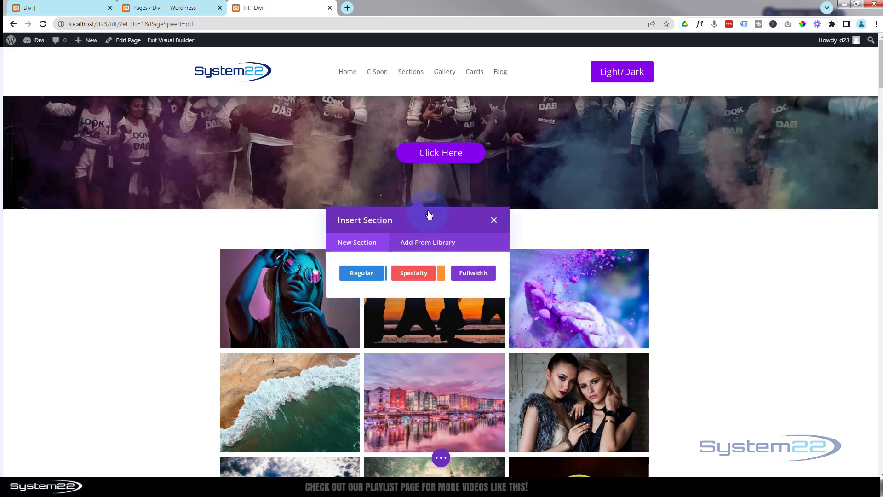
pyautogui.click(362, 274)
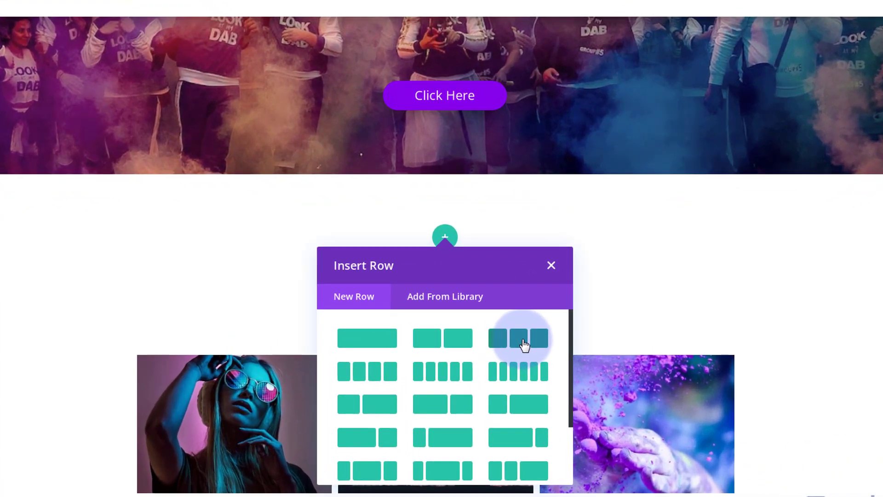
pyautogui.click(524, 344)
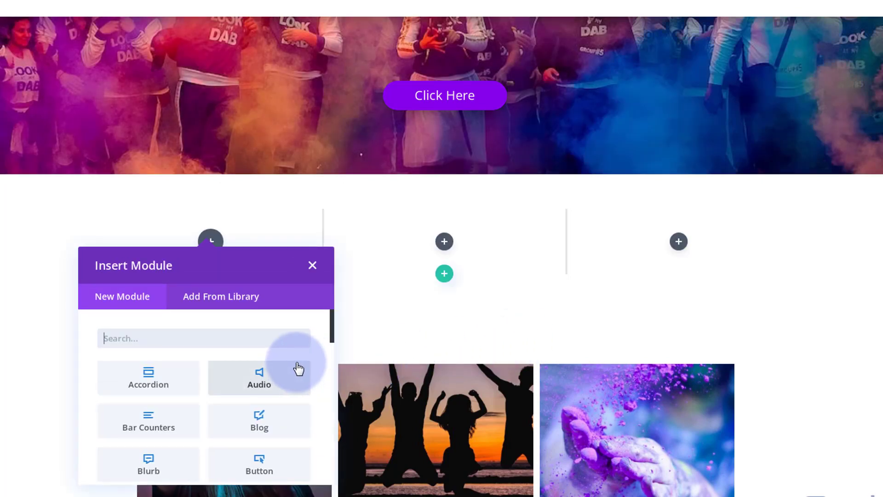
# Add a Call To Action module with its default content to the new row's first column and save it
pyautogui.scroll(-2, 237, 366)
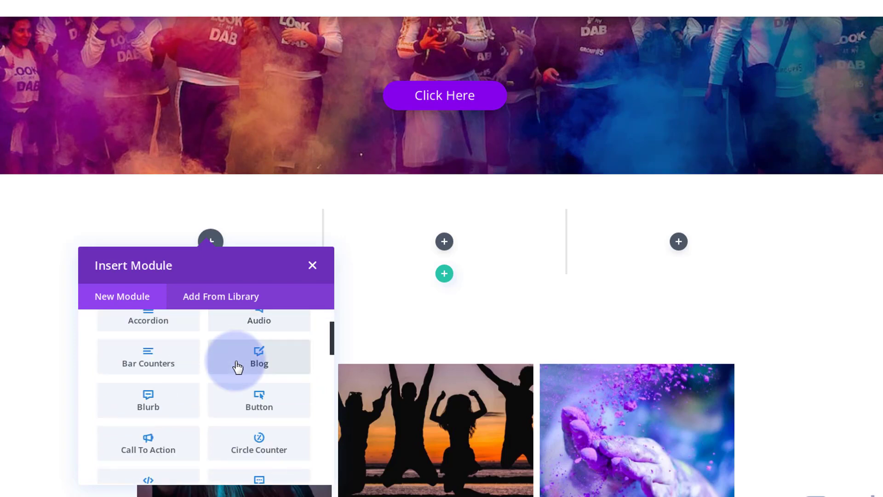
pyautogui.scroll(-2, 174, 389)
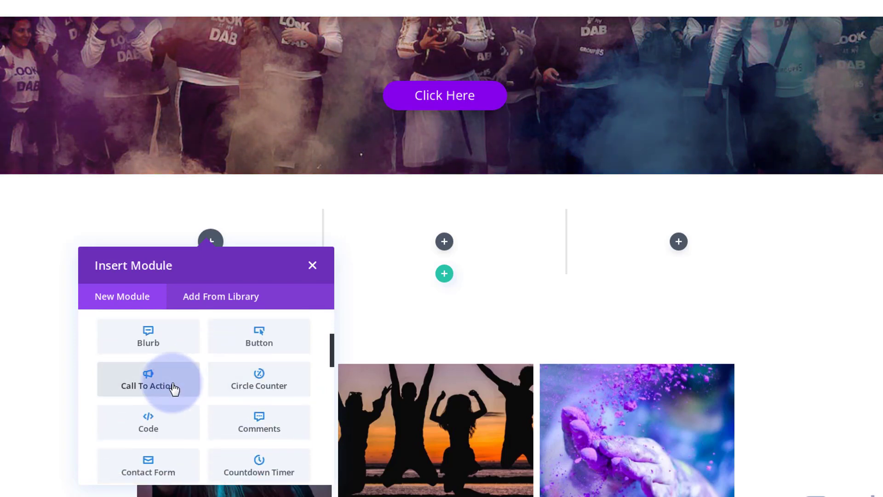
pyautogui.click(174, 389)
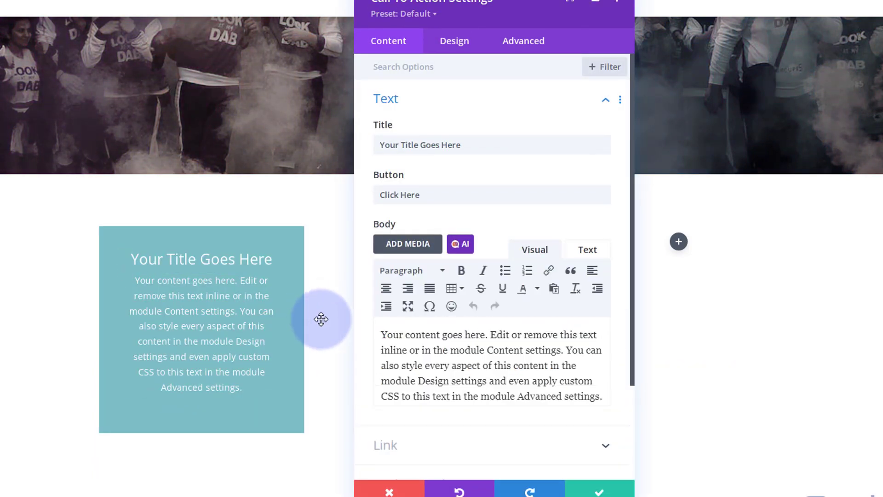
pyautogui.click(598, 492)
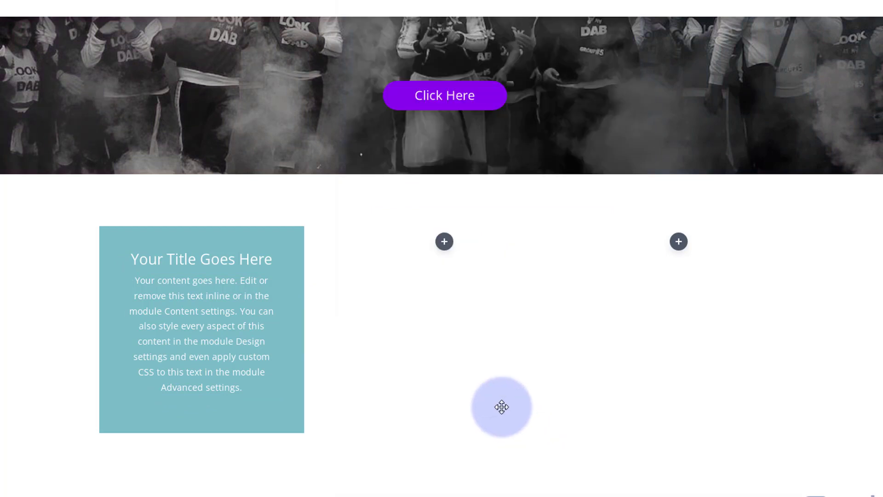
# Add a Pricing Tables module to the second column, delete its second table and save the module
pyautogui.click(444, 241)
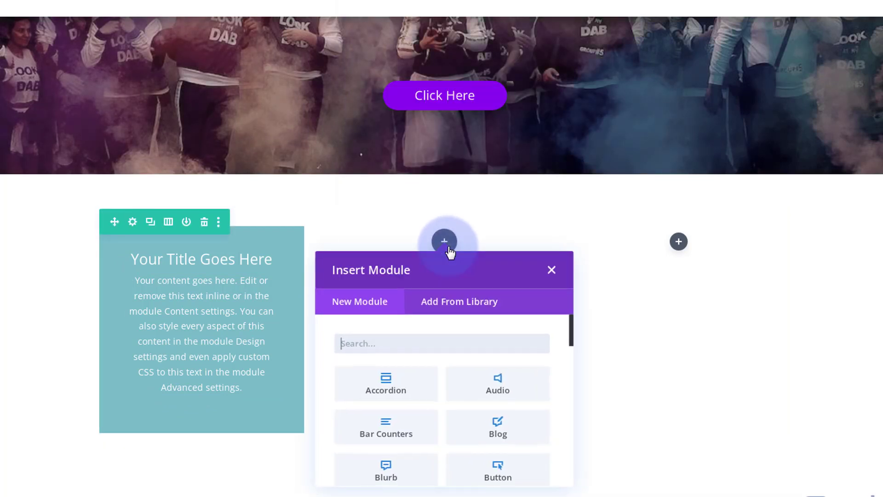
pyautogui.scroll(-3, 452, 372)
pyautogui.scroll(-8, 455, 373)
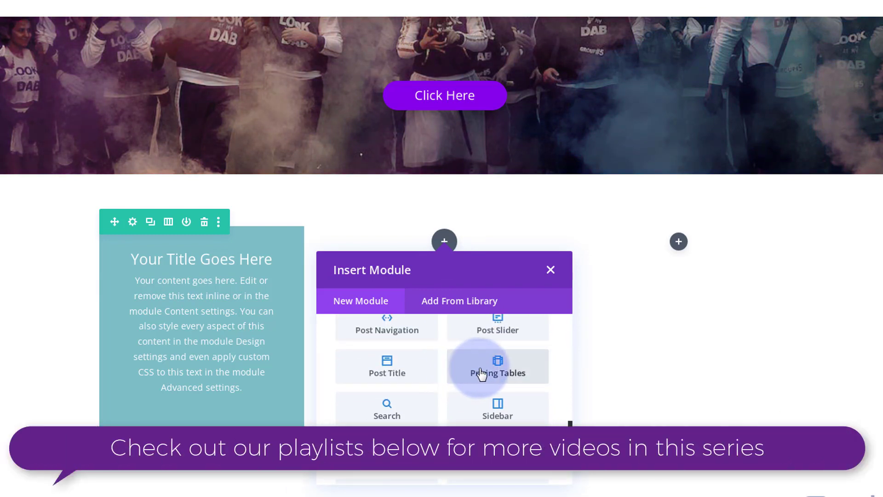
pyautogui.click(481, 374)
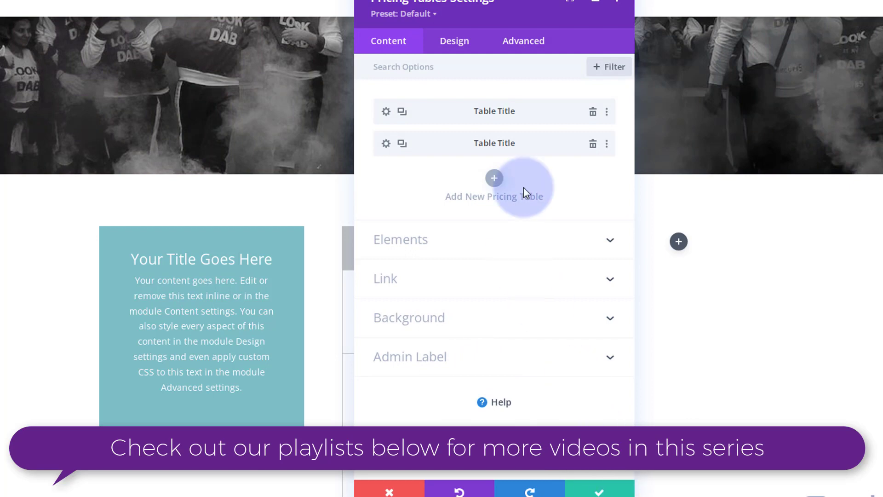
pyautogui.click(592, 145)
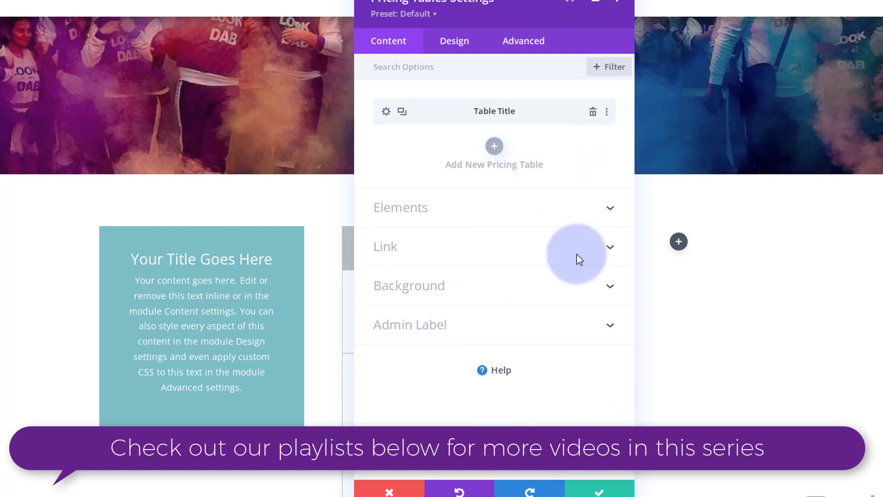
pyautogui.click(591, 491)
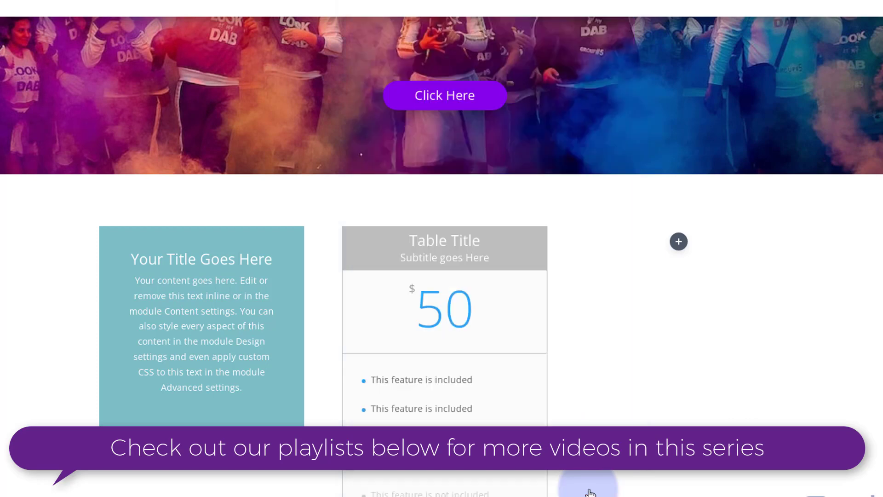
# Add a Blurb module with its default content to the third column and save it
pyautogui.click(678, 242)
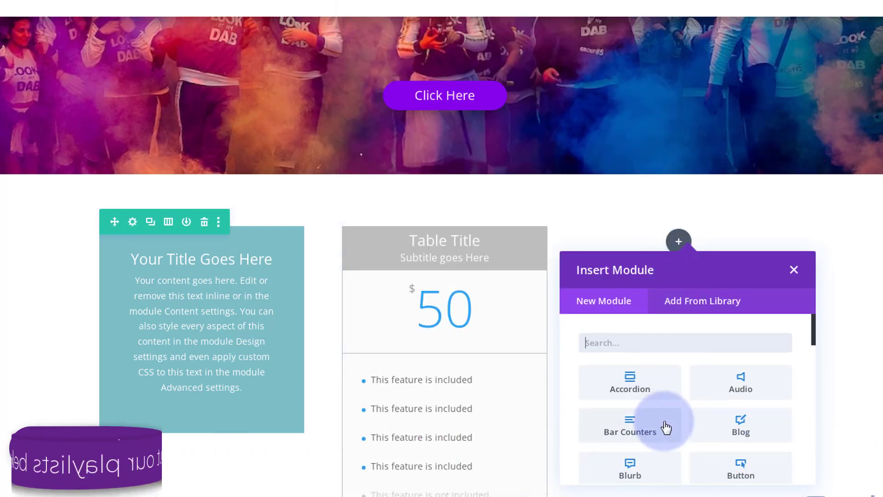
pyautogui.click(642, 472)
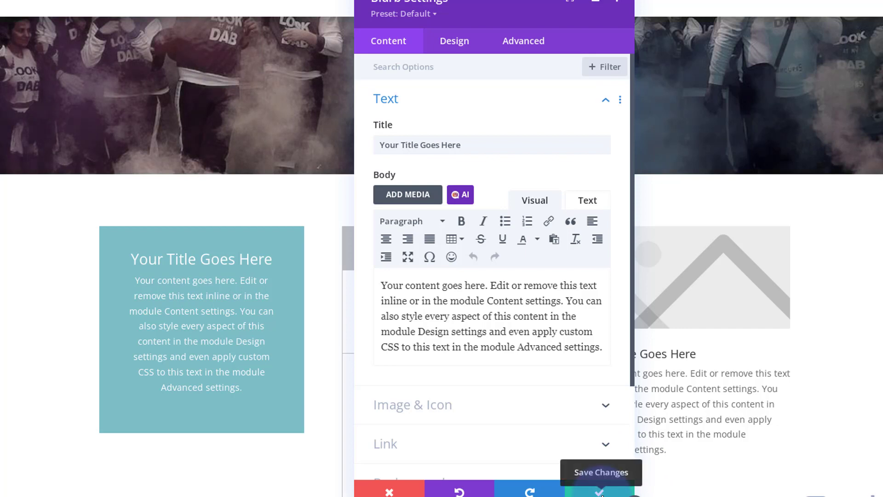
pyautogui.click(600, 491)
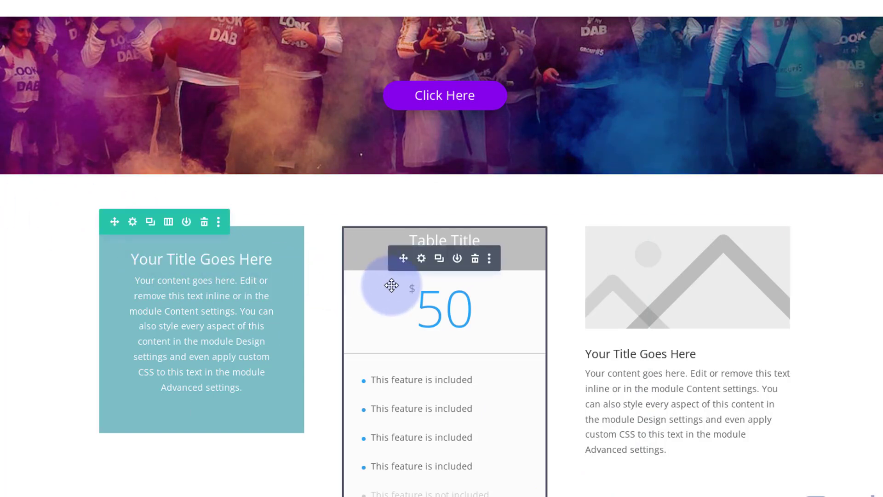
# Give the three-column row a blue background colour from the saved palette
pyautogui.click(131, 222)
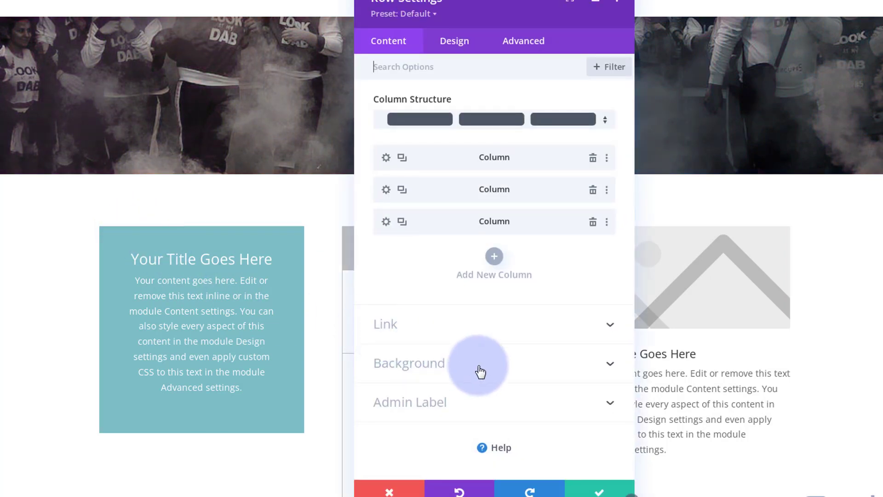
pyautogui.click(479, 369)
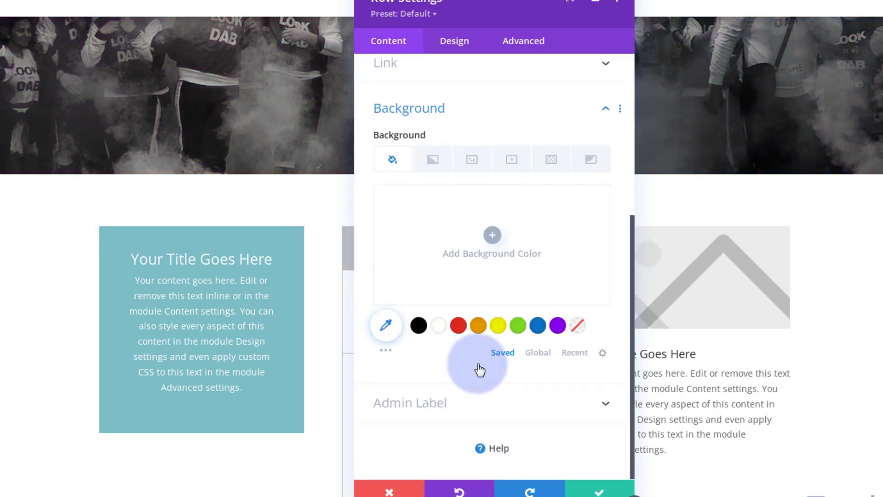
pyautogui.click(538, 327)
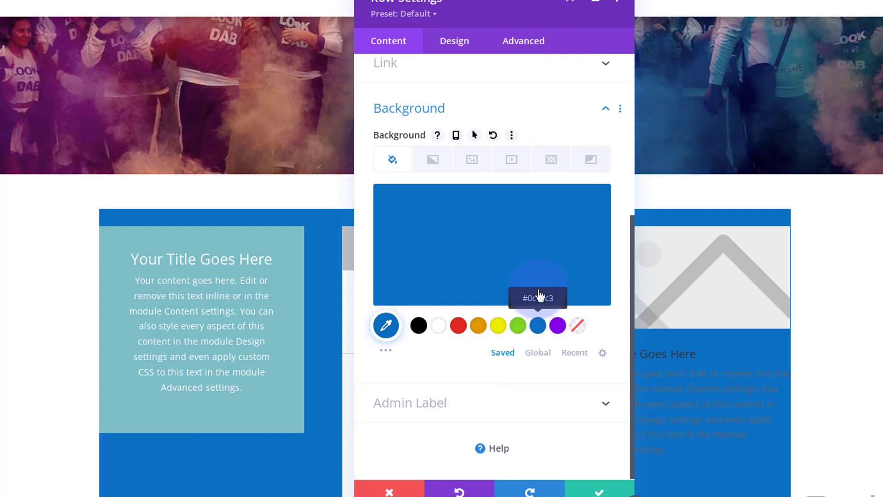
# Set the row's padding to 50px on all four sides, linking top with bottom and left with right
pyautogui.click(454, 46)
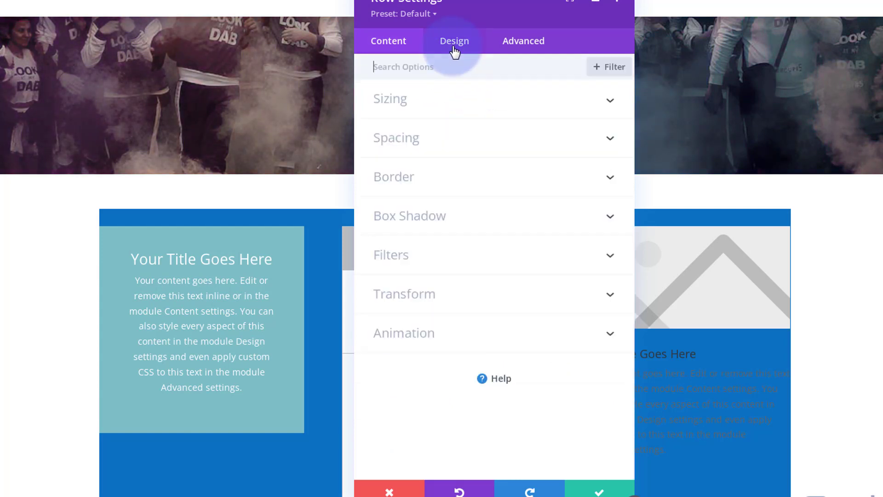
pyautogui.click(489, 145)
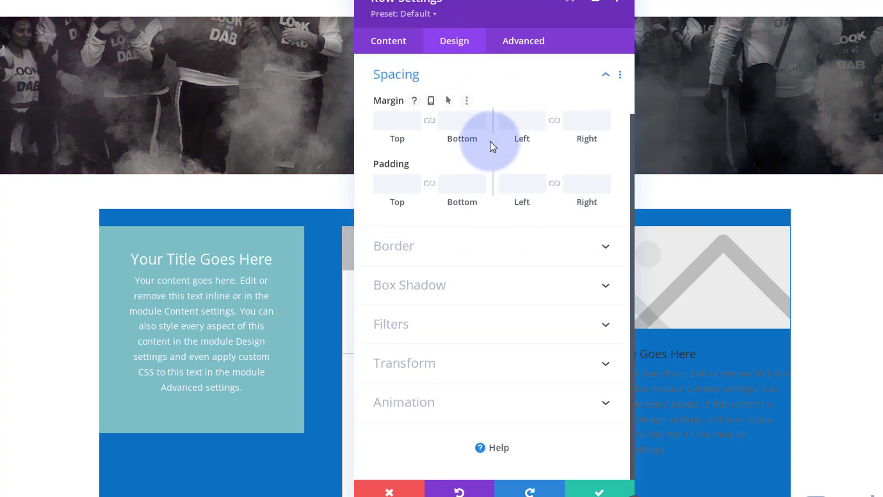
pyautogui.click(405, 190)
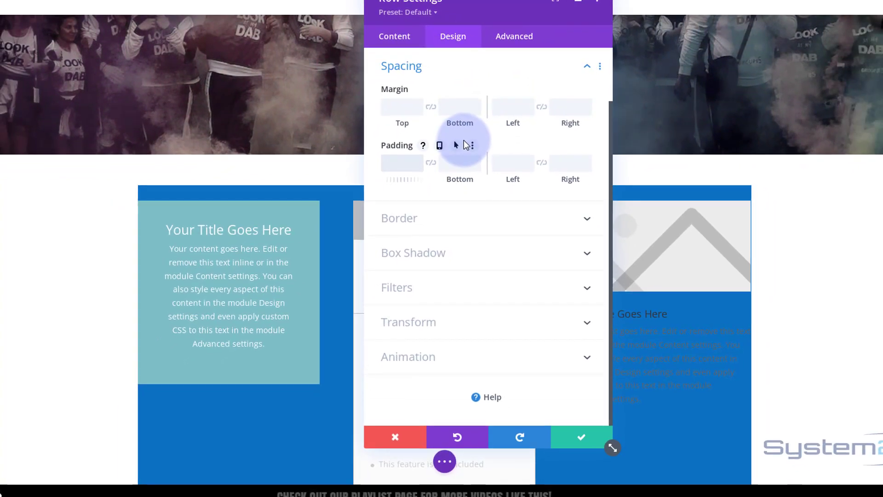
pyautogui.write('50')
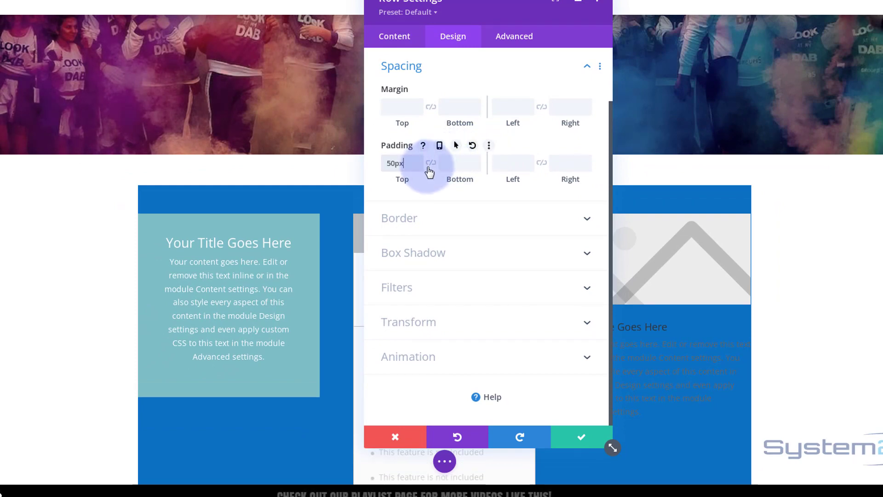
pyautogui.click(431, 164)
pyautogui.click(514, 164)
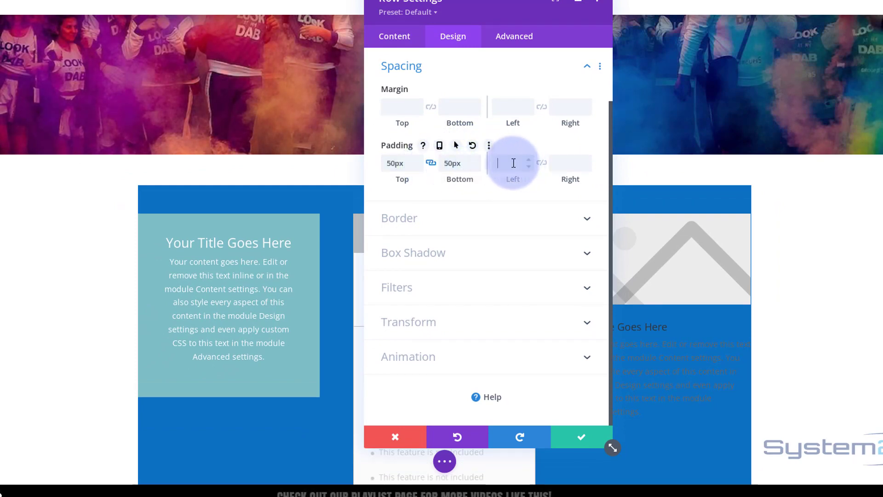
pyautogui.write('50px')
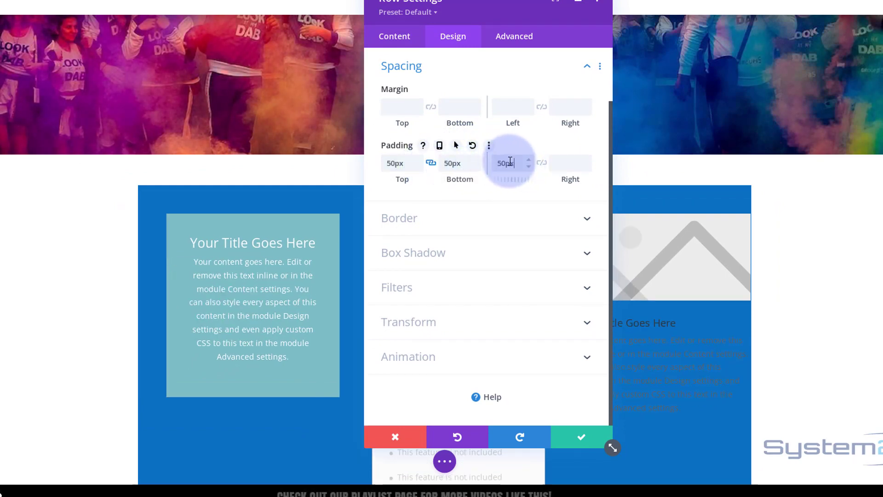
pyautogui.click(542, 163)
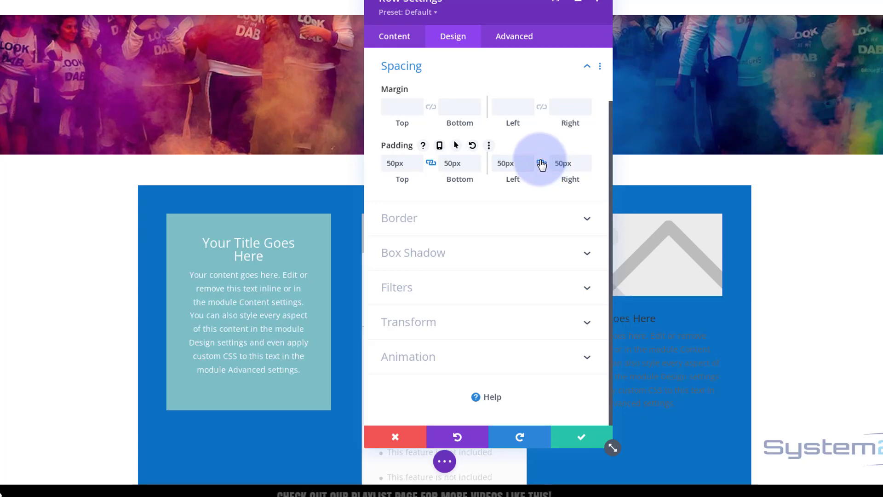
# Enable a custom gutter width for the row and set it to 1, moving the settings window off the columns
pyautogui.moveTo(528, 24); pyautogui.dragTo(758, 21)
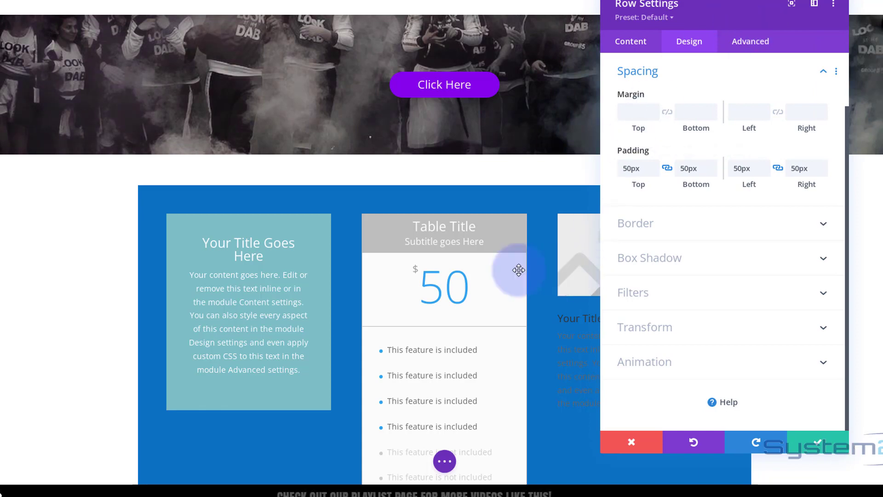
pyautogui.scroll(-3, 61, 286)
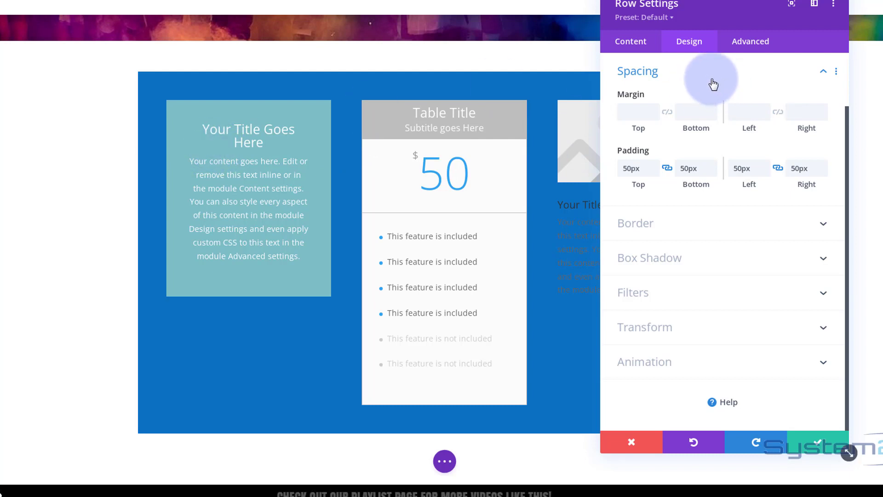
pyautogui.click(694, 80)
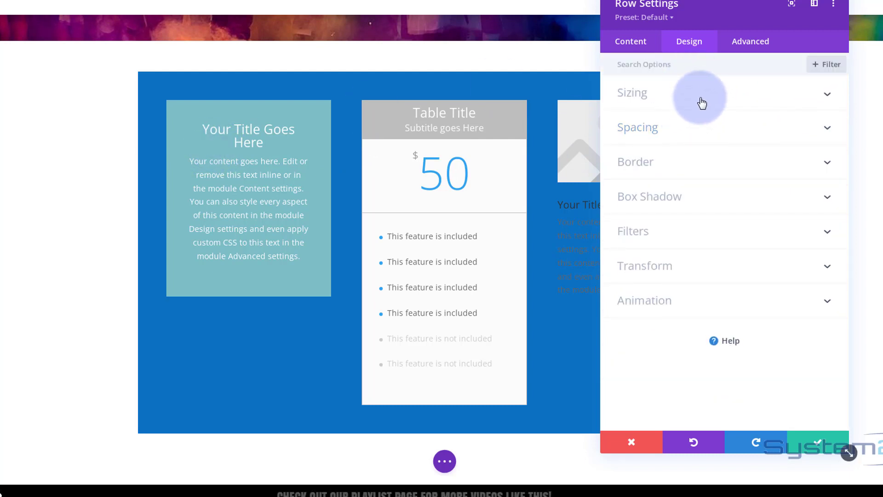
pyautogui.click(703, 98)
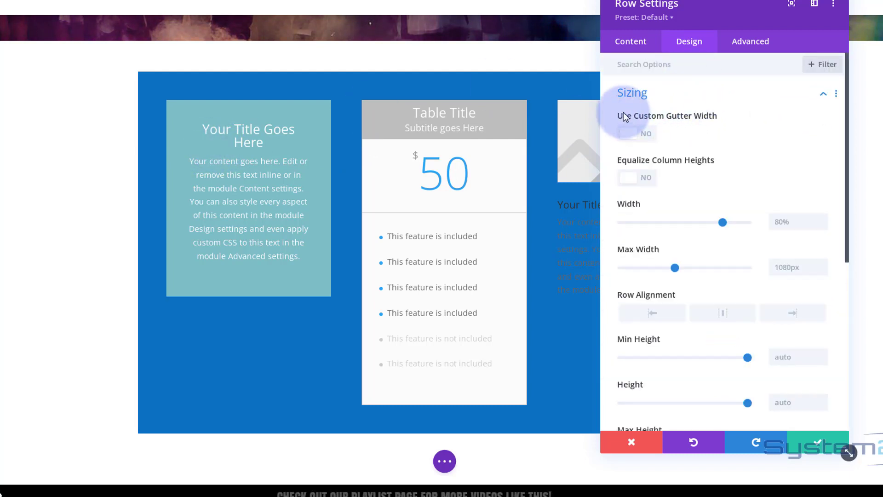
pyautogui.click(647, 134)
pyautogui.click(701, 182)
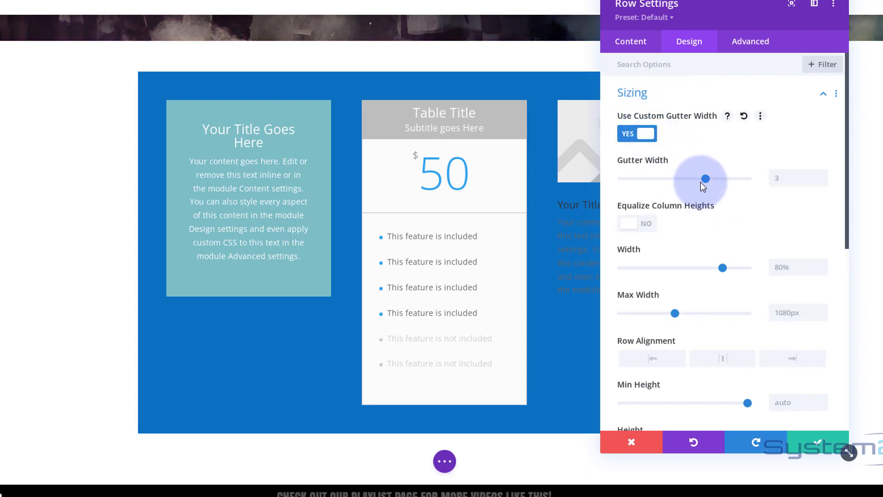
pyautogui.moveTo(707, 182); pyautogui.dragTo(618, 181)
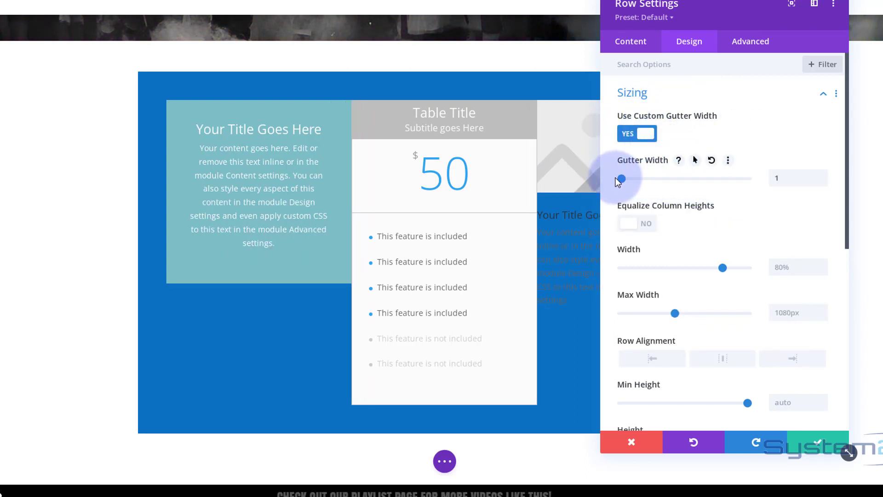
pyautogui.moveTo(725, 19); pyautogui.dragTo(865, 7)
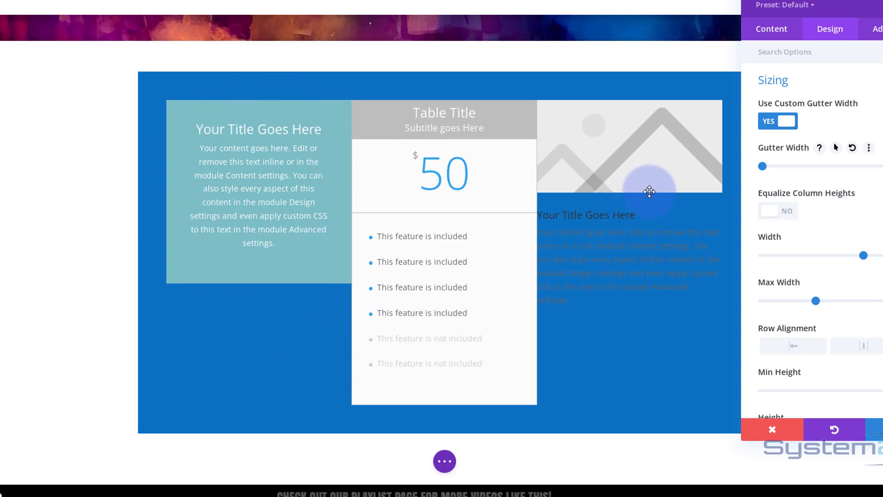
pyautogui.click(839, 89)
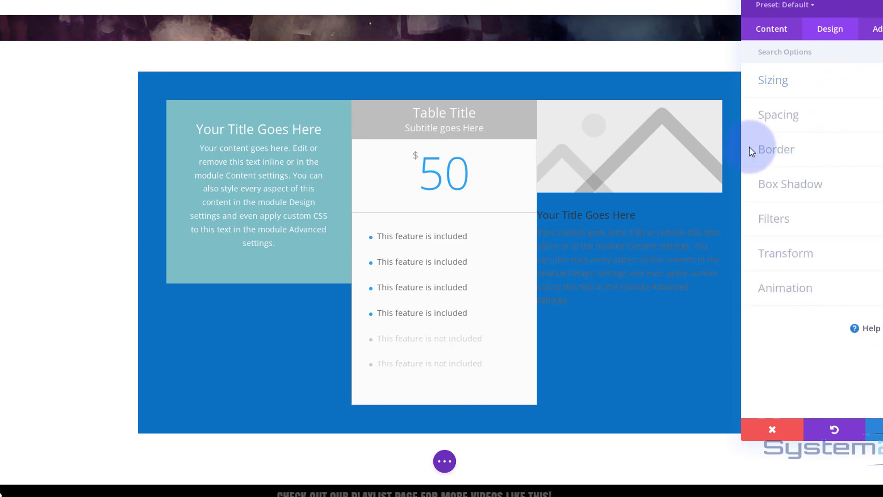
# Unlink the row's rounded corners and set them to 20px top-left, 350px top-right, 50px bottom-right and 400px bottom-left
pyautogui.click(776, 150)
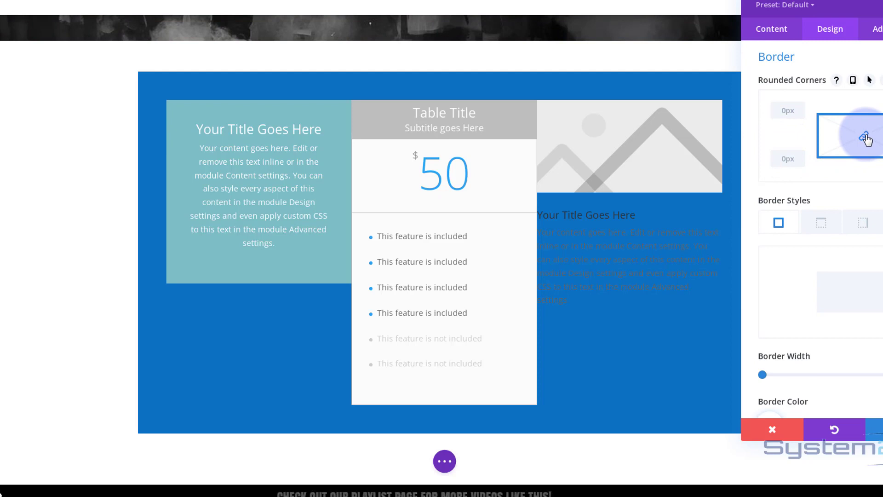
pyautogui.click(784, 110)
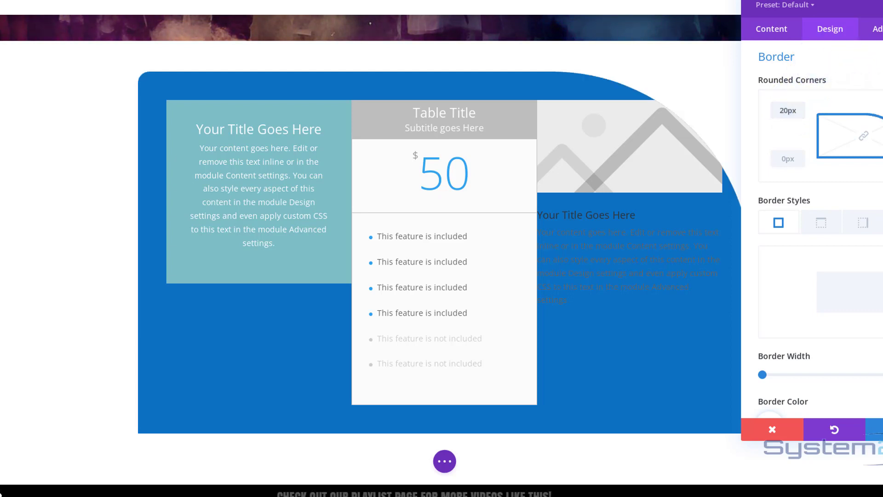
pyautogui.moveTo(880, 4); pyautogui.dragTo(741, 49)
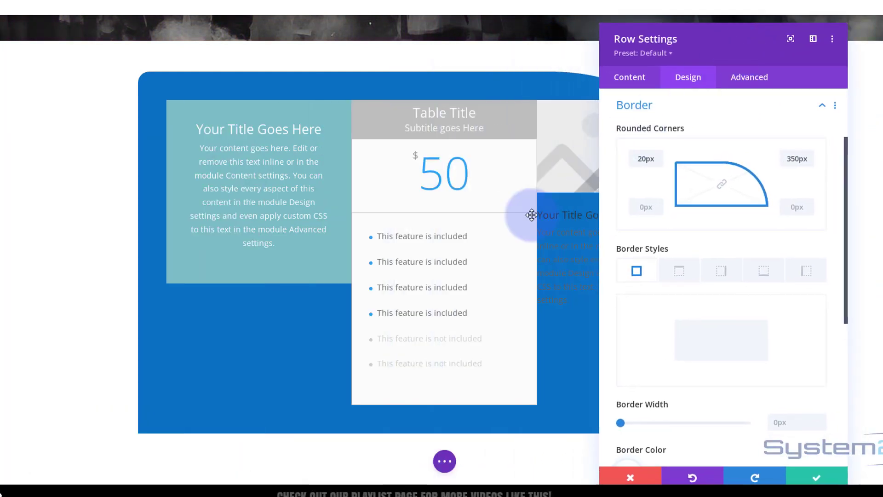
pyautogui.click(796, 206)
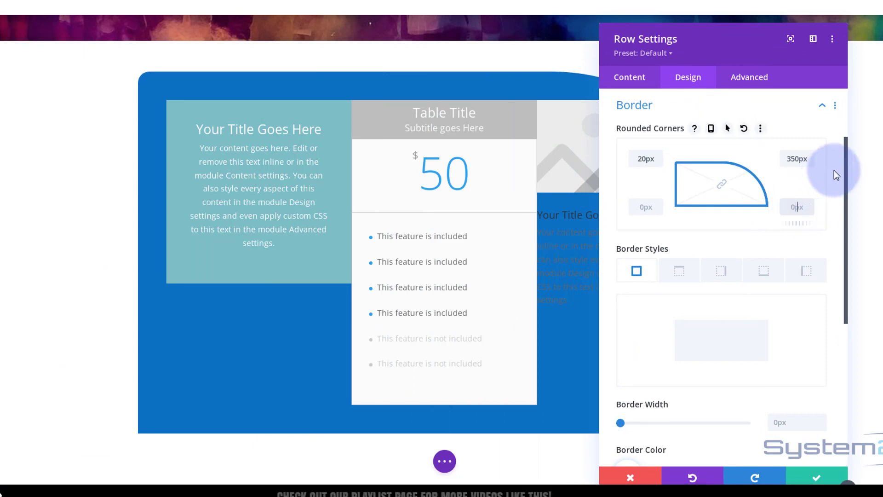
pyautogui.write('50')
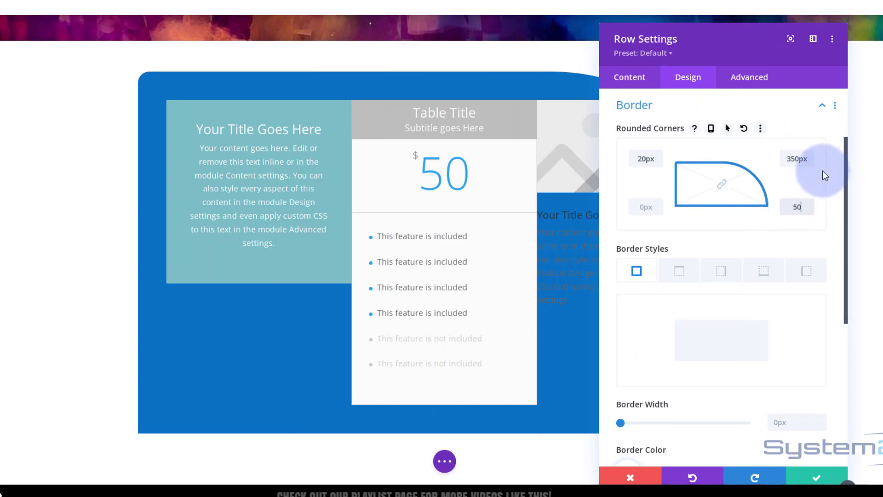
pyautogui.click(648, 204)
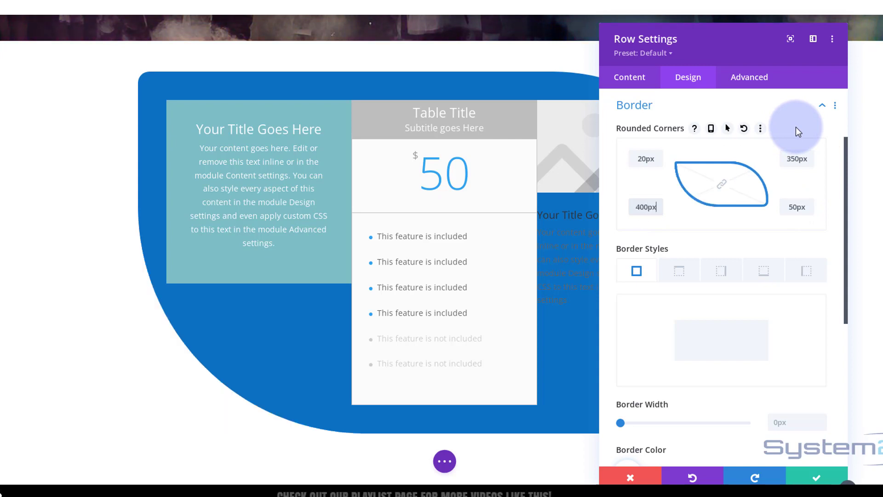
pyautogui.moveTo(727, 51); pyautogui.dragTo(99, 199)
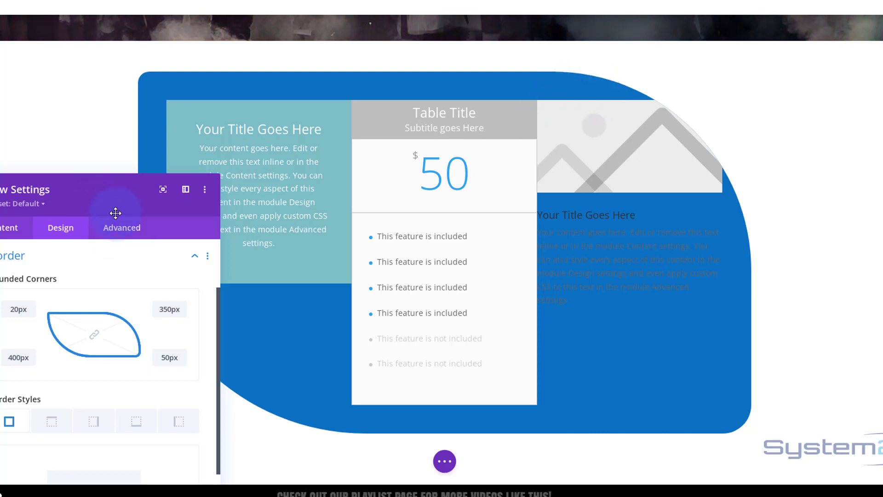
# Set the row's vertical overflow to Visible and save the row settings
pyautogui.moveTo(114, 207); pyautogui.dragTo(229, 35)
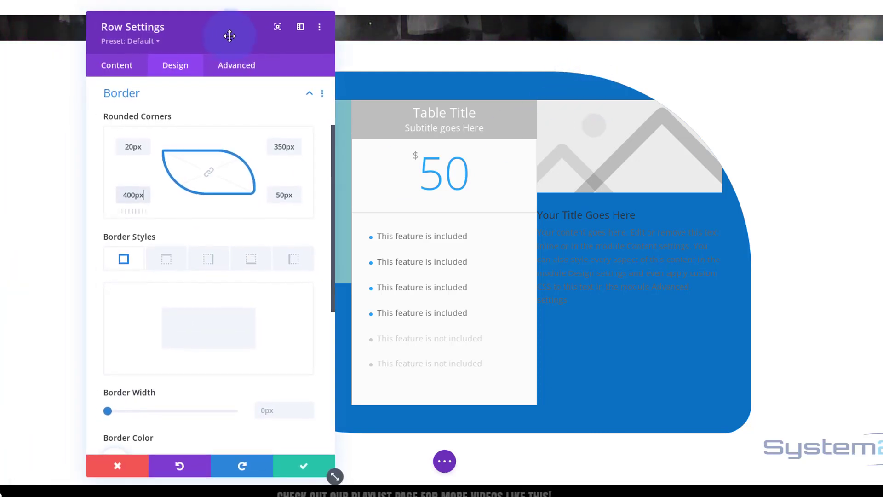
pyautogui.click(241, 71)
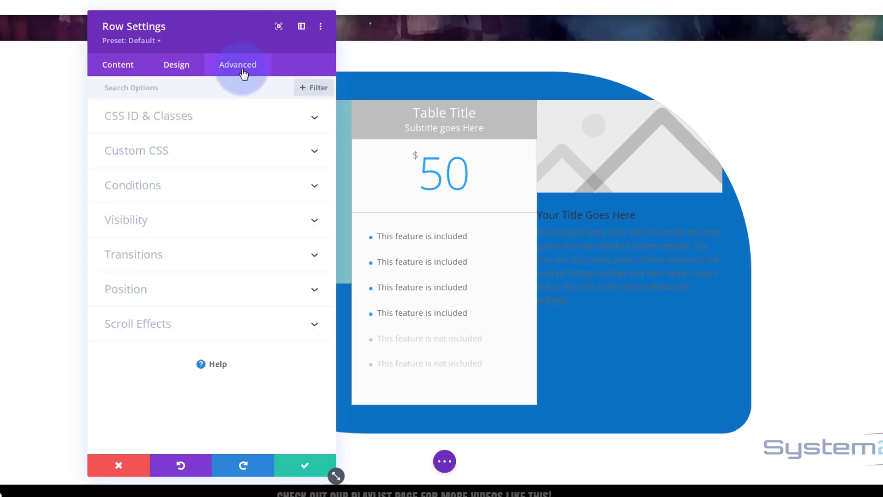
pyautogui.click(213, 219)
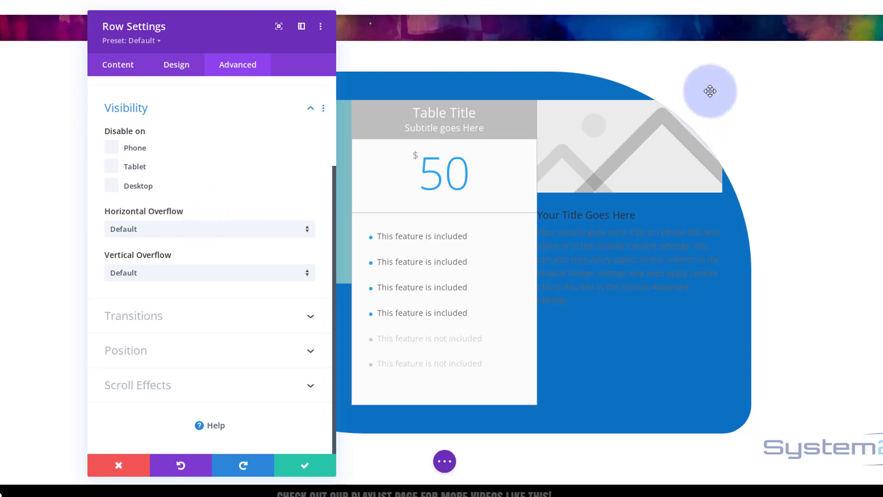
pyautogui.click(156, 275)
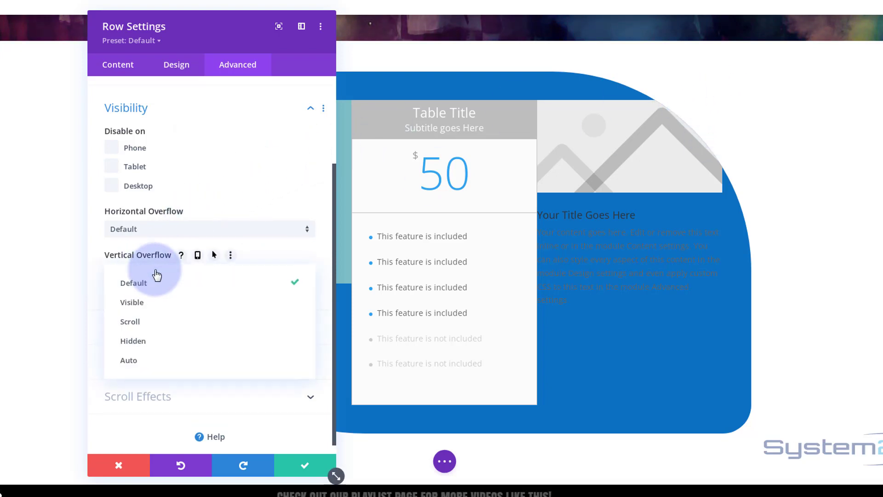
pyautogui.click(138, 304)
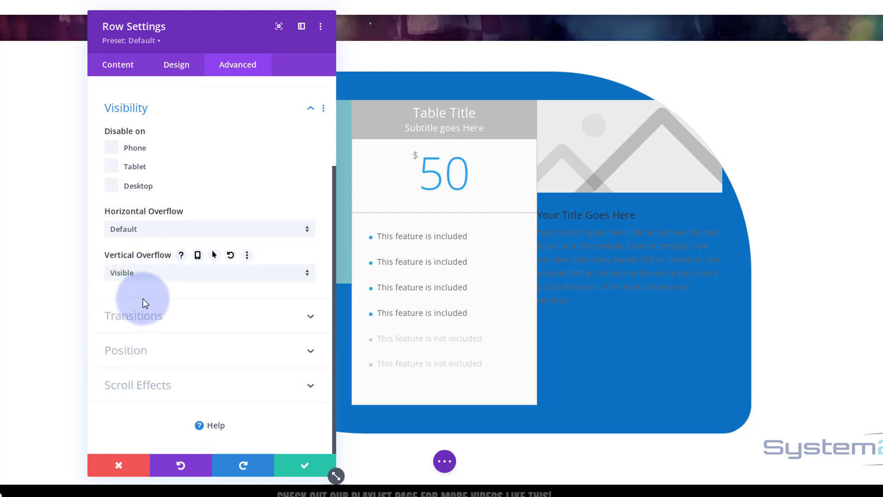
pyautogui.click(293, 464)
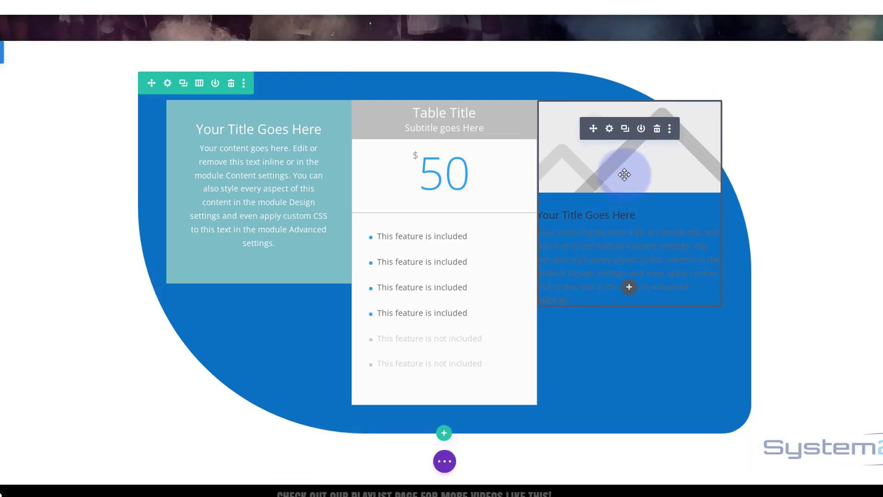
# Replace the Blurb module's placeholder image with 1X_Hosting_Illustration_01.png from the media library and save the module
pyautogui.click(609, 129)
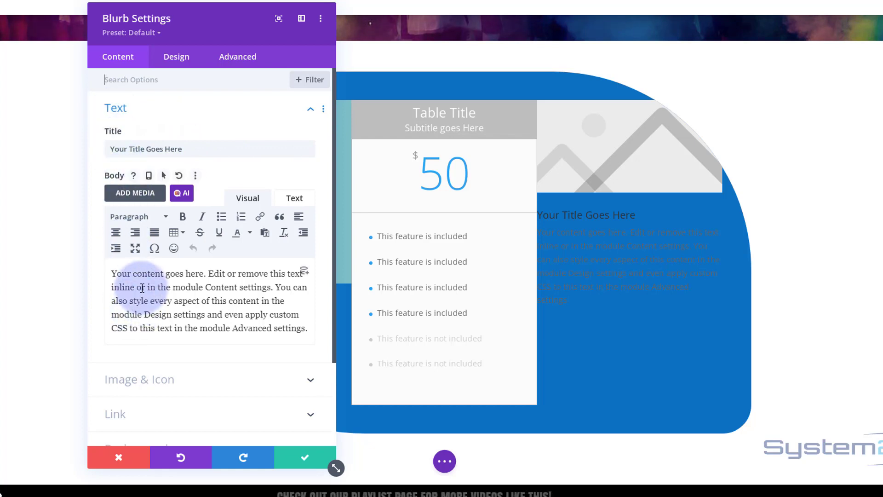
pyautogui.scroll(-3, 142, 288)
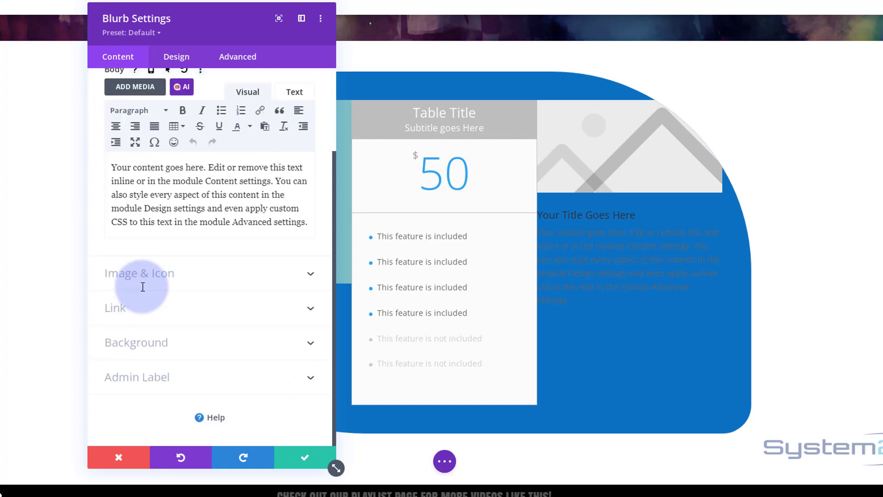
pyautogui.click(214, 278)
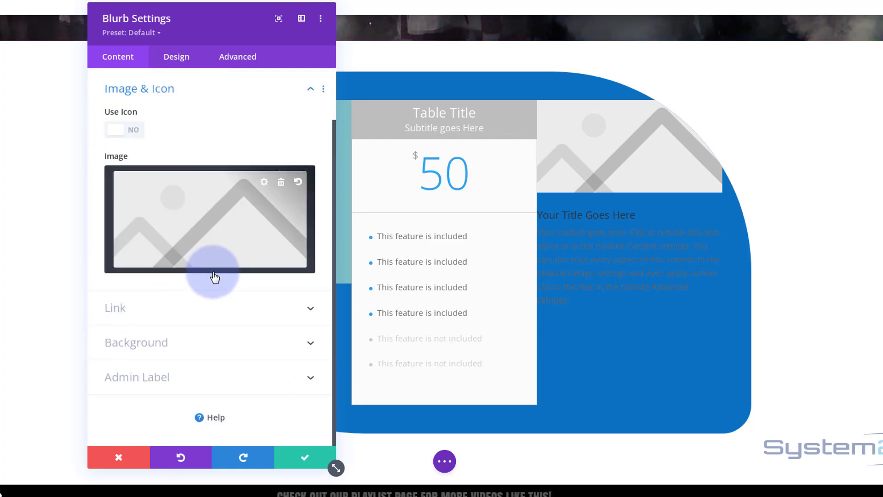
pyautogui.click(213, 247)
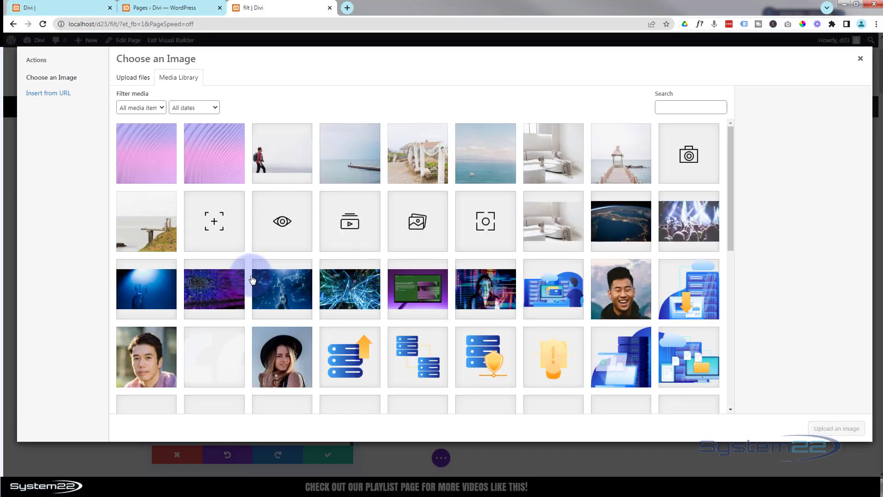
pyautogui.click(626, 370)
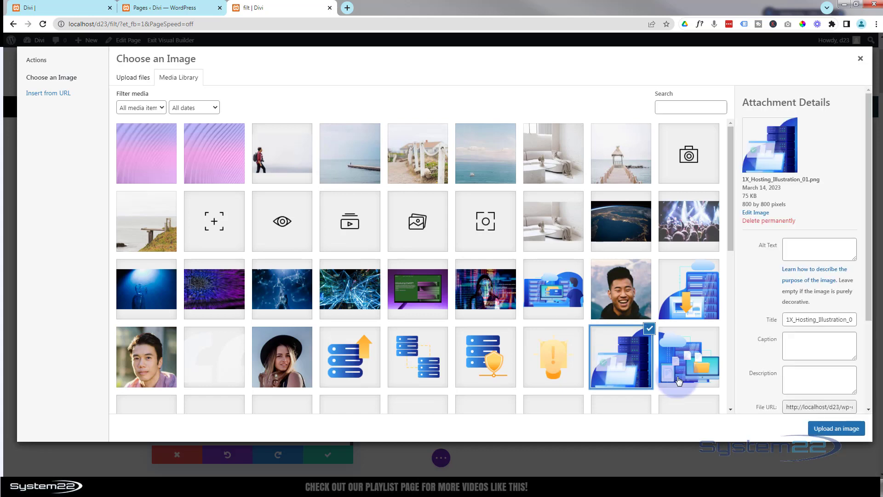
pyautogui.click(836, 428)
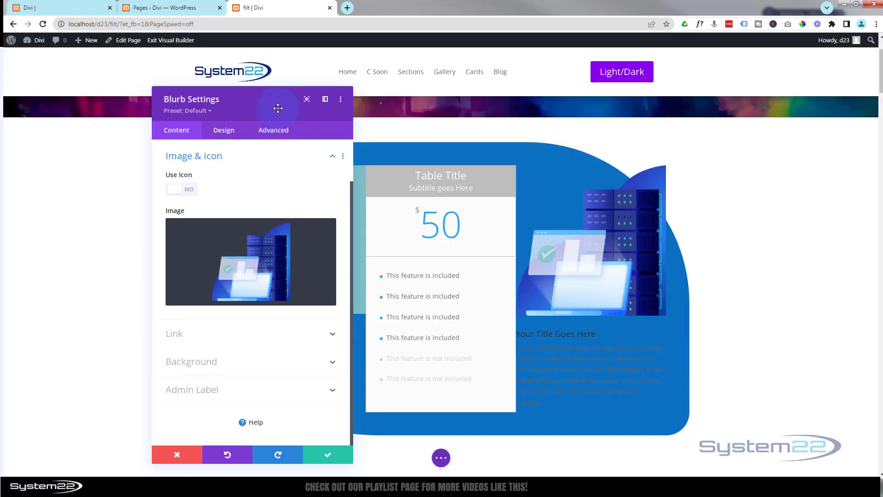
pyautogui.moveTo(278, 108); pyautogui.dragTo(518, 98)
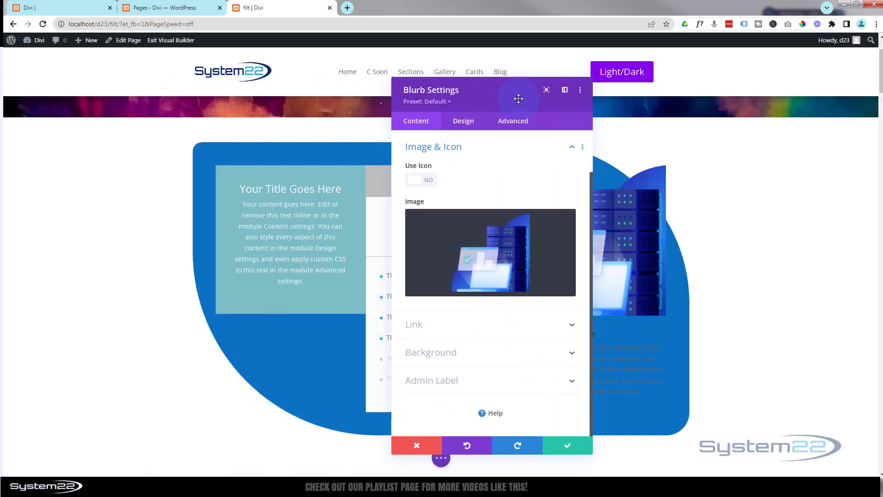
pyautogui.click(569, 446)
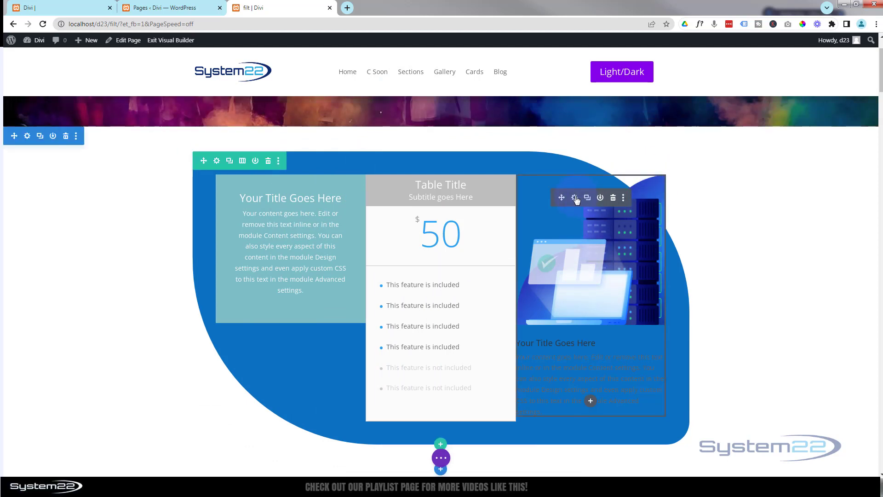
# Set the Blurb module's text color to Light and move the settings window off the columns
pyautogui.click(575, 198)
pyautogui.click(464, 121)
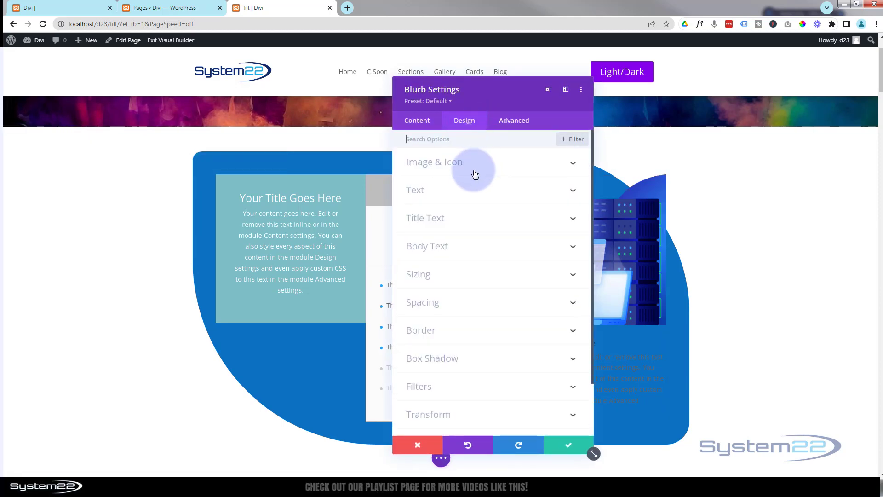
pyautogui.click(468, 193)
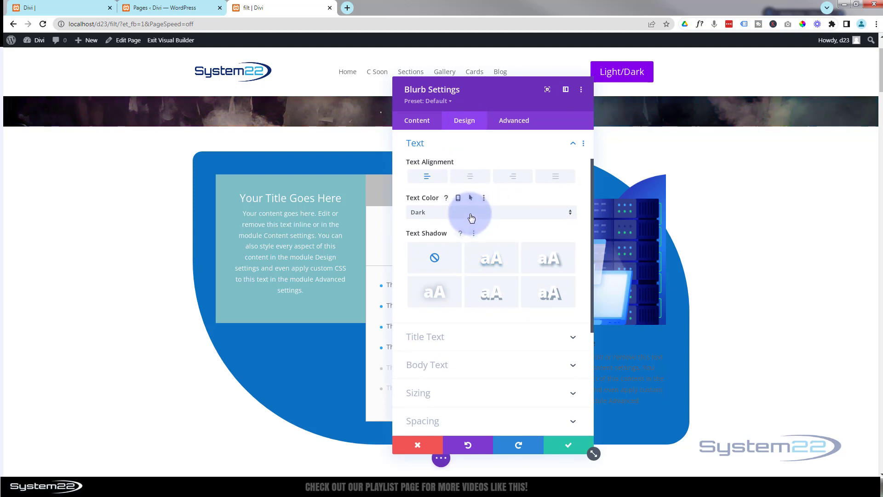
pyautogui.click(471, 214)
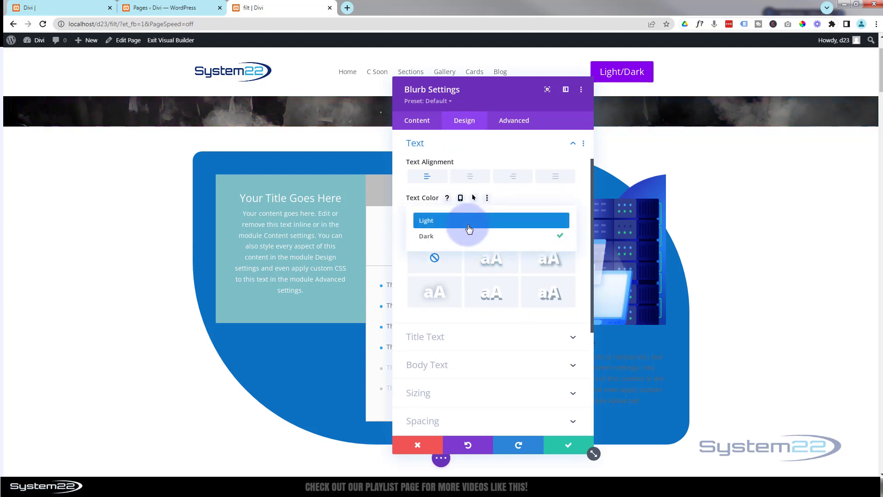
pyautogui.click(469, 219)
pyautogui.moveTo(501, 105); pyautogui.dragTo(788, 135)
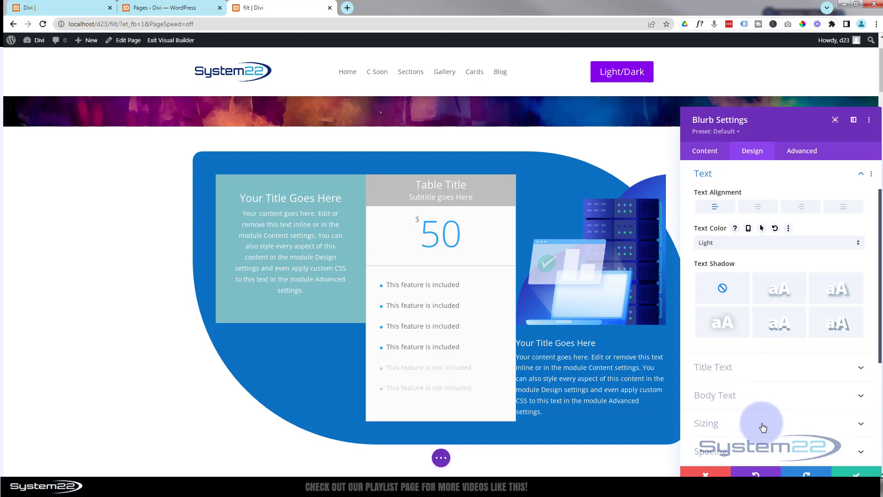
# Give the Blurb module a left padding of 30px and save it
pyautogui.click(762, 424)
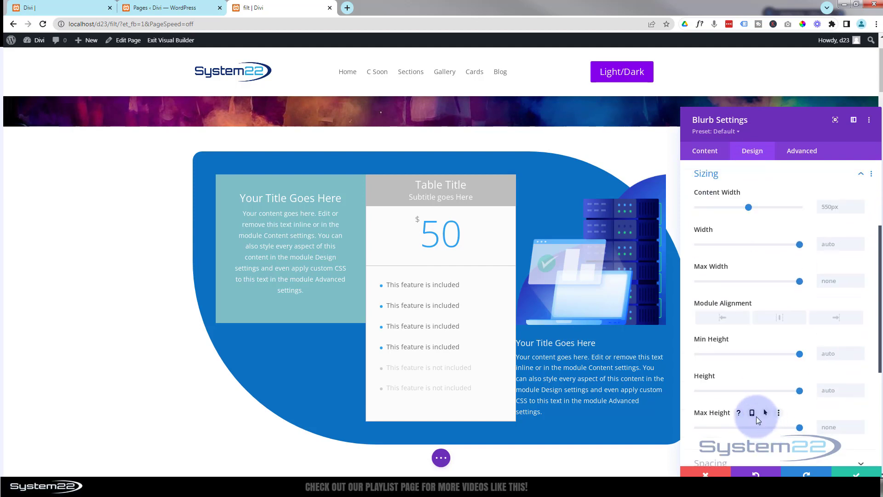
pyautogui.scroll(-3, 757, 413)
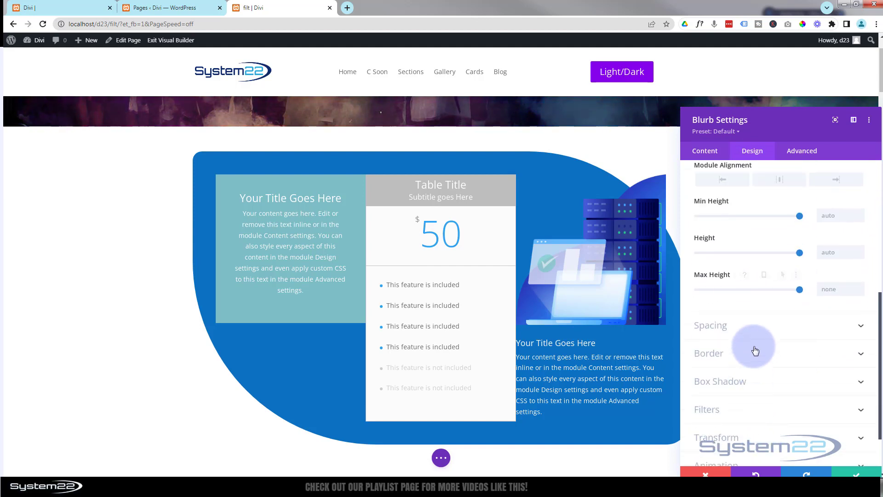
pyautogui.click(753, 327)
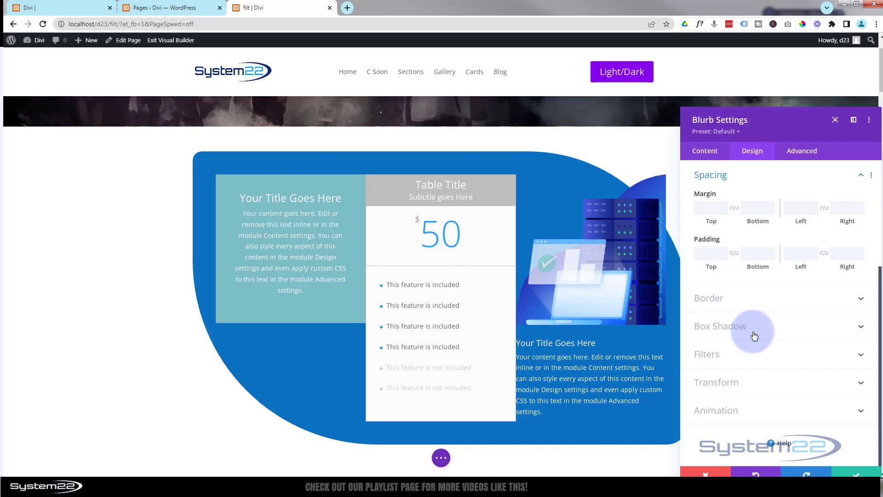
pyautogui.click(800, 252)
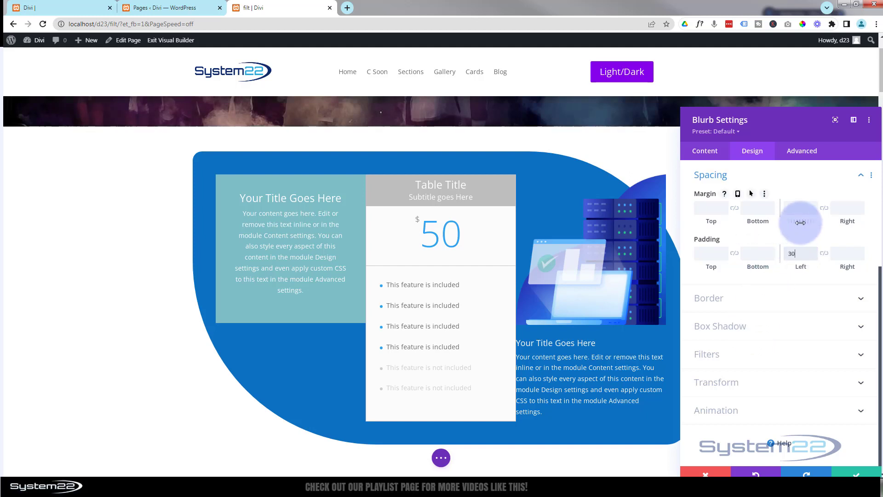
pyautogui.write('30px')
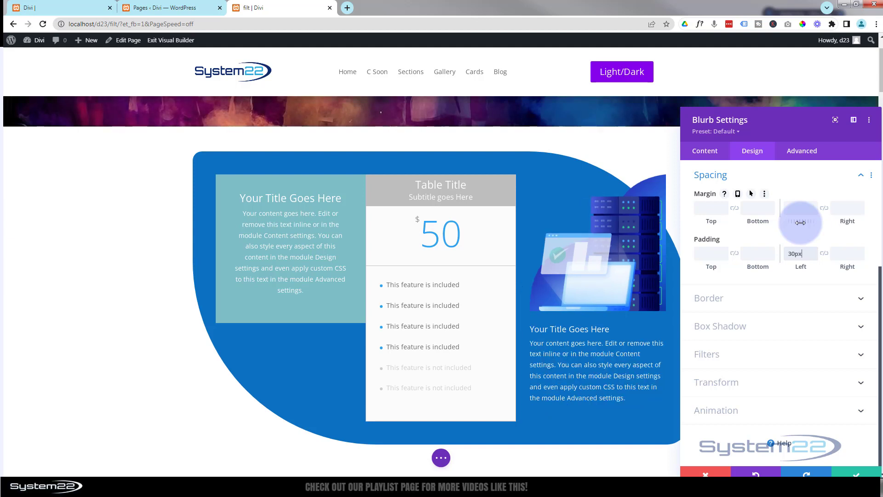
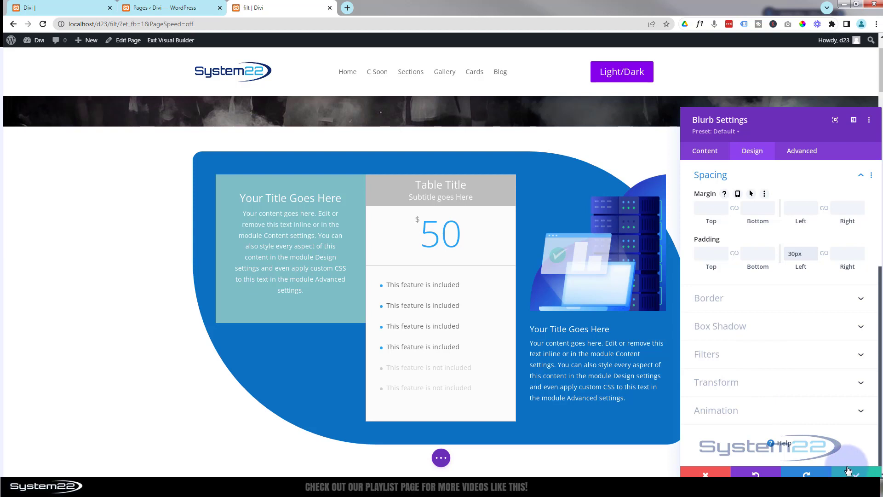
pyautogui.click(848, 471)
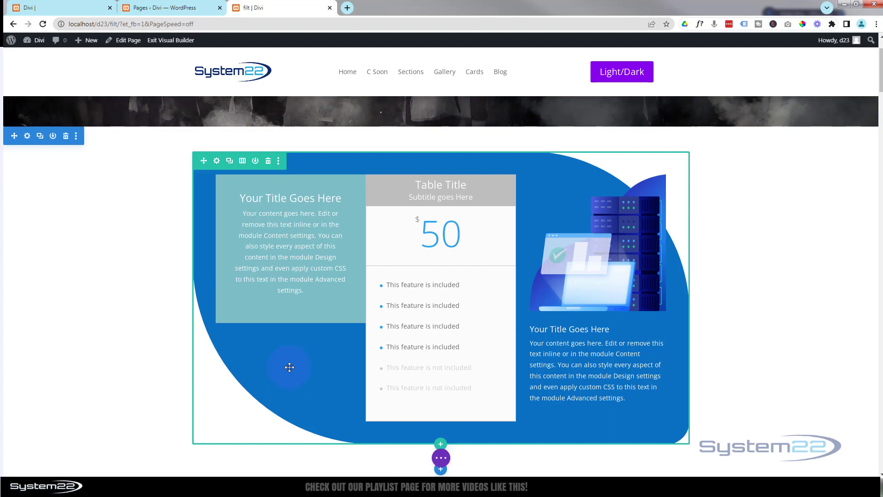
# Apply the first box shadow preset, a soft shadow on all sides, to the three-column row
pyautogui.click(216, 162)
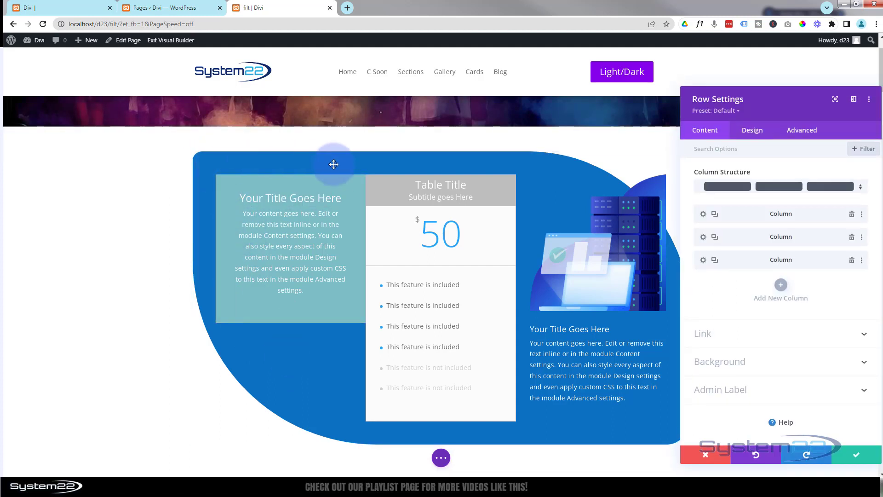
pyautogui.click(760, 133)
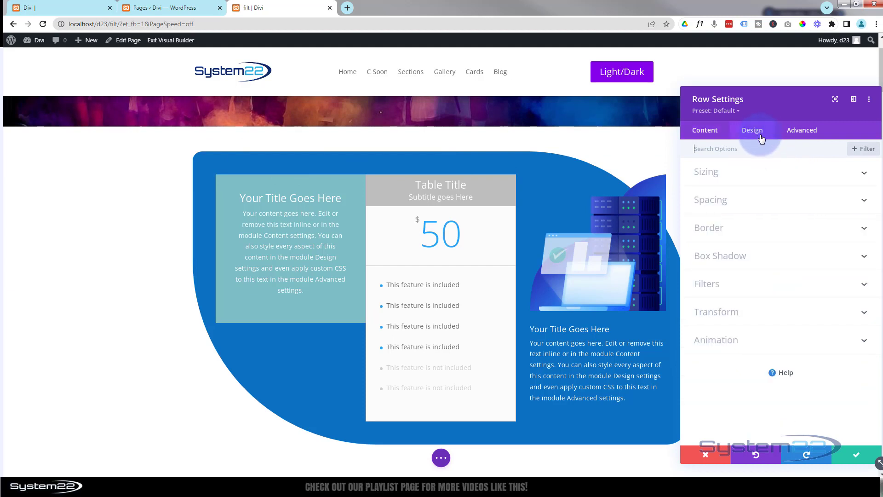
pyautogui.click(777, 253)
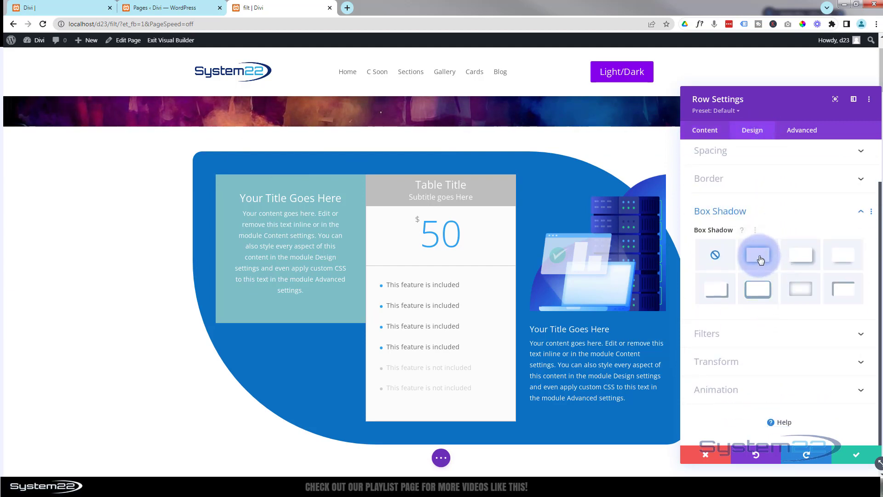
pyautogui.click(760, 259)
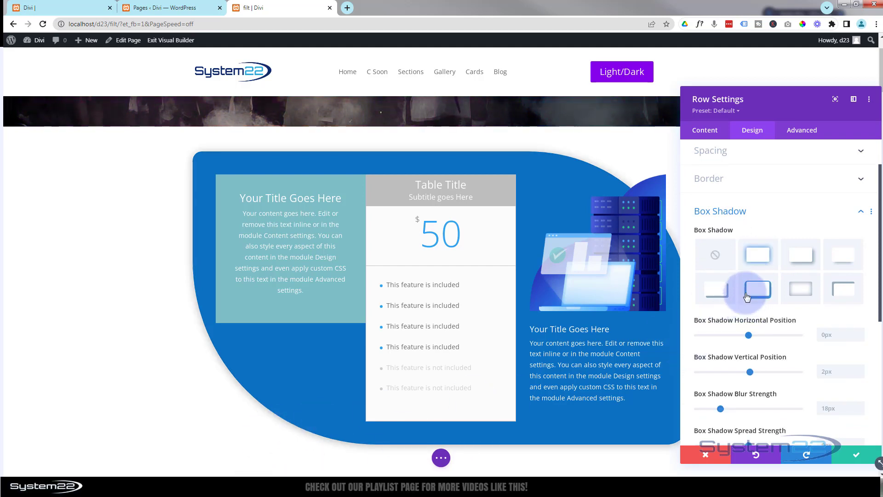
# Set the row's bottom margin to 100vh and check the space it adds below the row
pyautogui.click(750, 154)
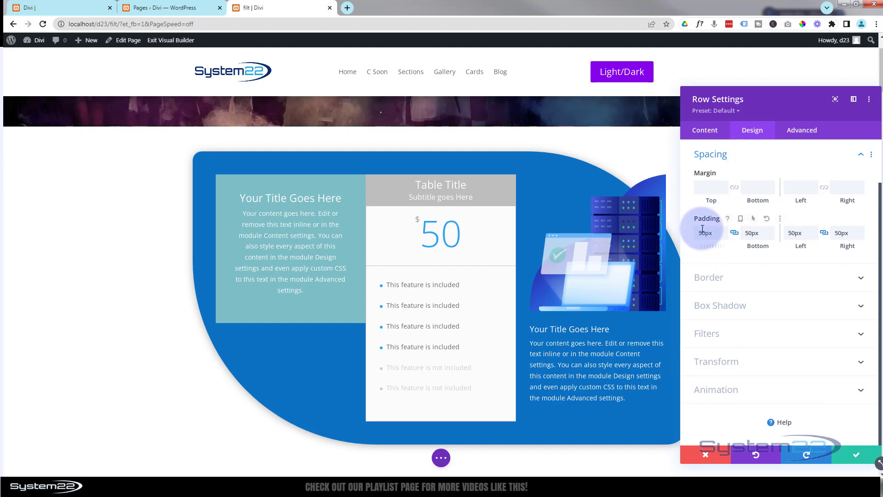
pyautogui.click(755, 187)
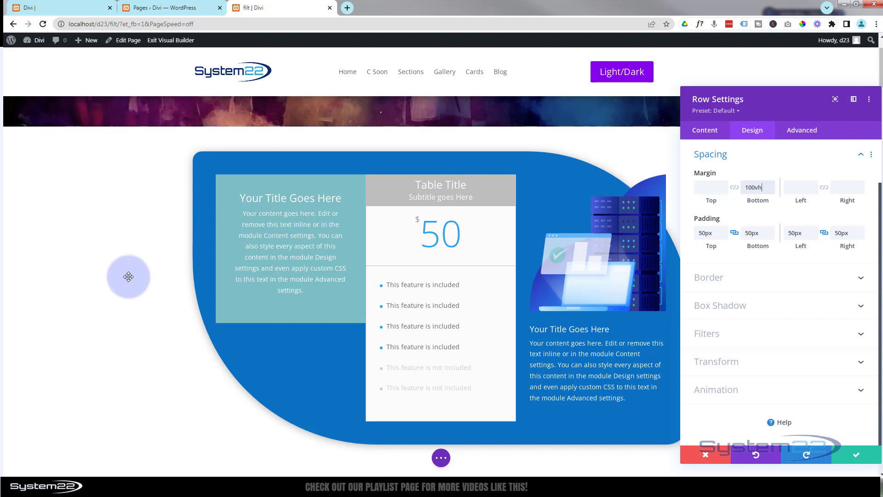
pyautogui.scroll(-3, 127, 276)
pyautogui.scroll(-3, 128, 277)
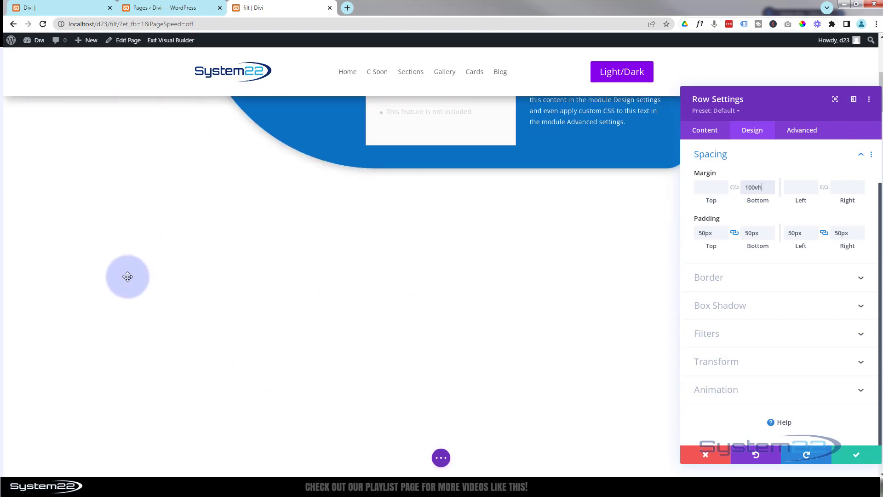
pyautogui.scroll(-3, 127, 276)
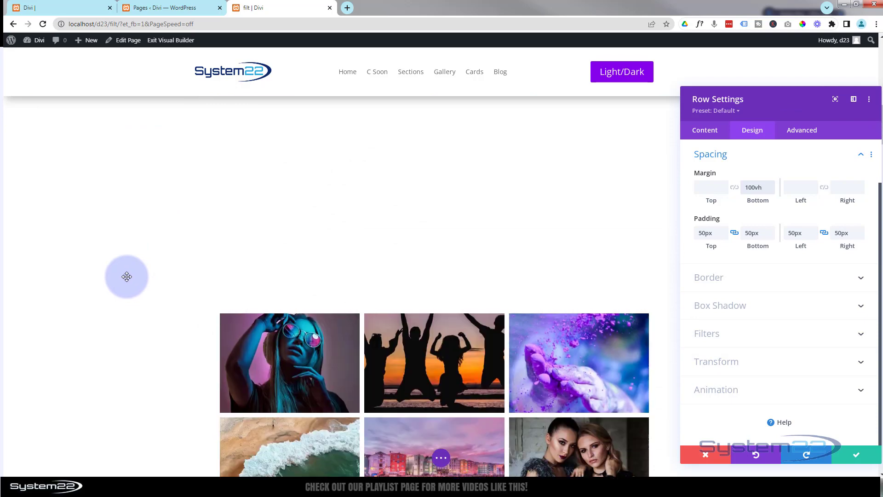
pyautogui.scroll(5, 127, 277)
pyautogui.scroll(7, 127, 276)
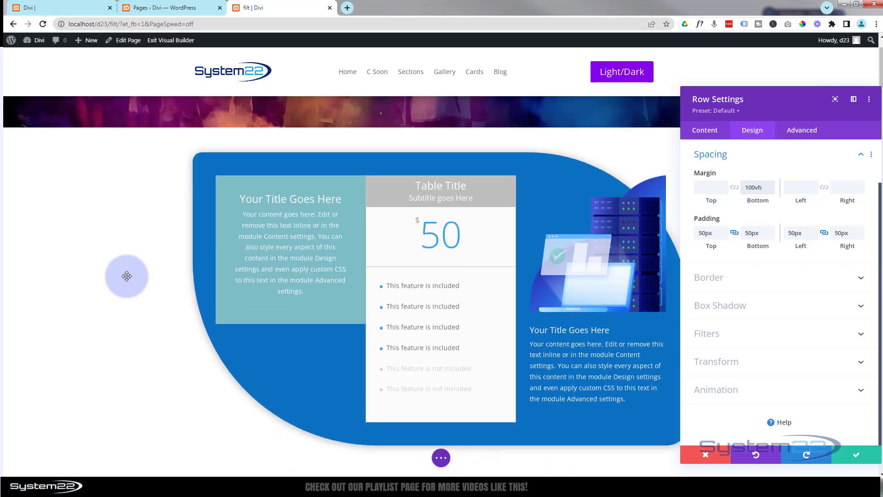
pyautogui.scroll(-1, 127, 276)
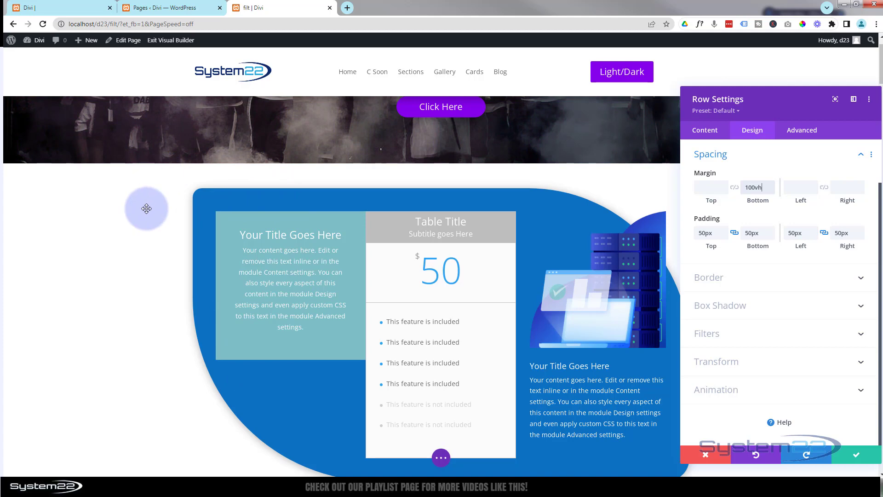
pyautogui.scroll(-3, 145, 207)
pyautogui.scroll(-2, 146, 208)
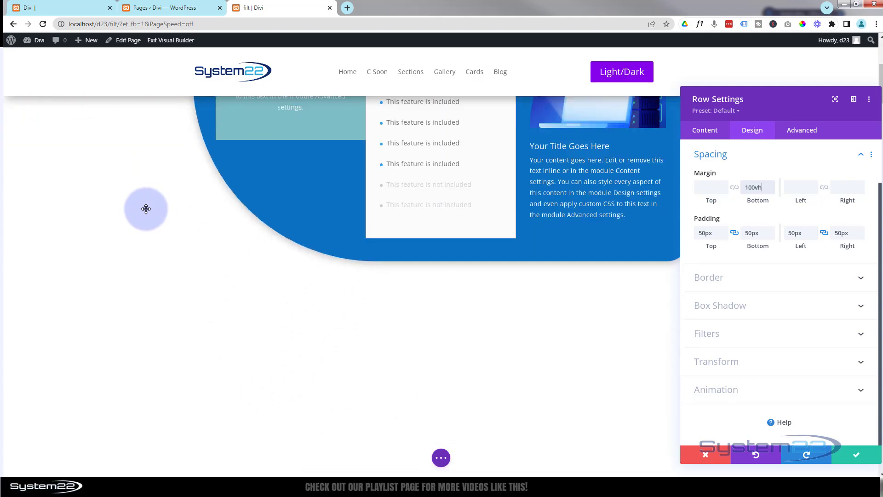
pyautogui.scroll(4, 145, 209)
pyautogui.scroll(2, 145, 210)
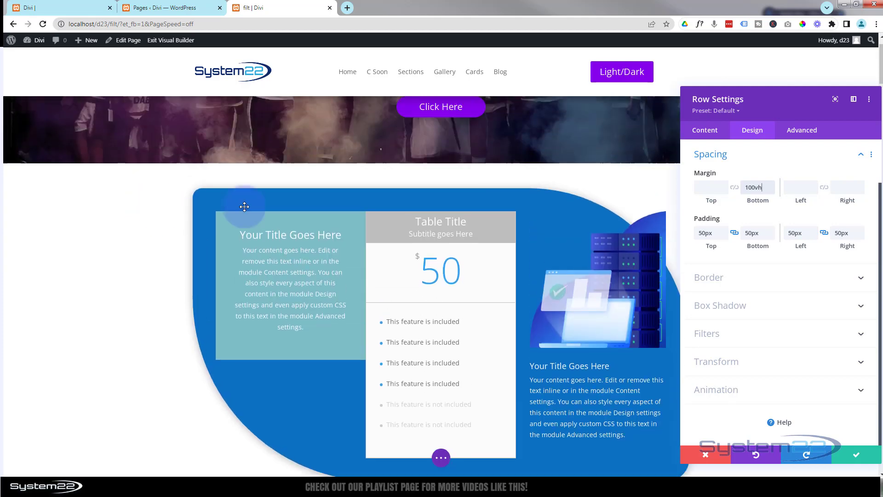
# Set the row's sticky position to Stick to Top and test how it sticks under the header
pyautogui.click(805, 134)
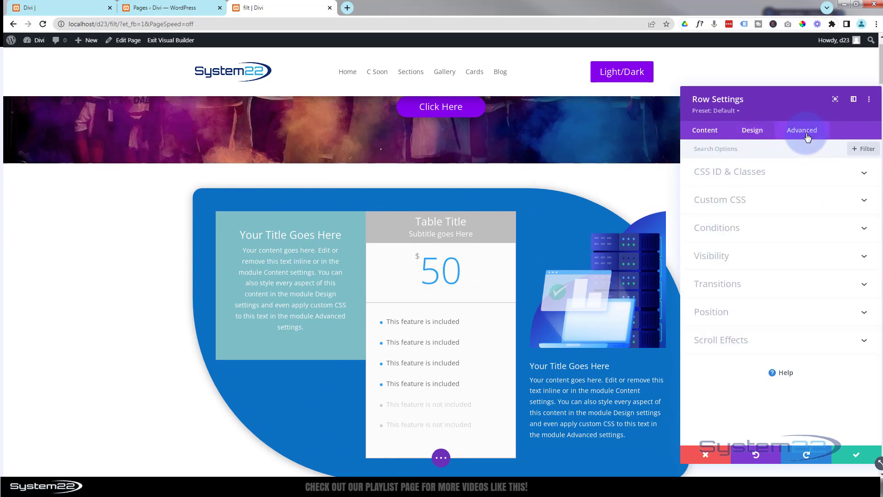
pyautogui.click(772, 340)
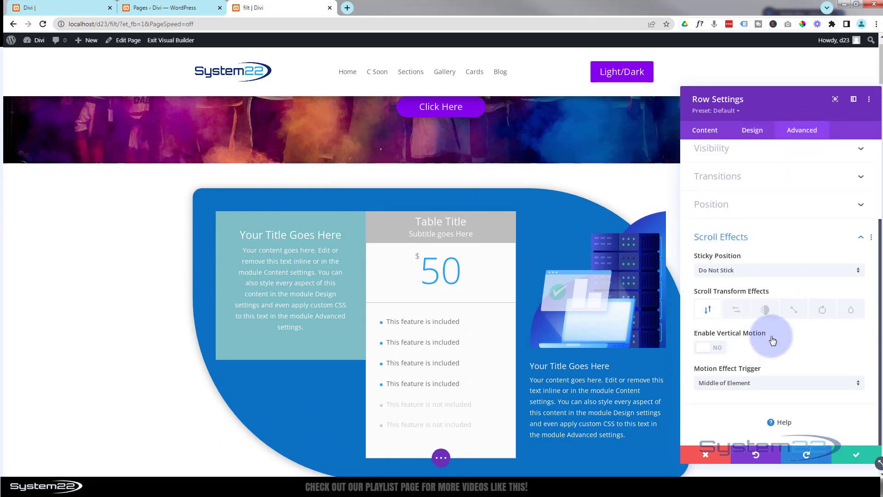
pyautogui.click(752, 275)
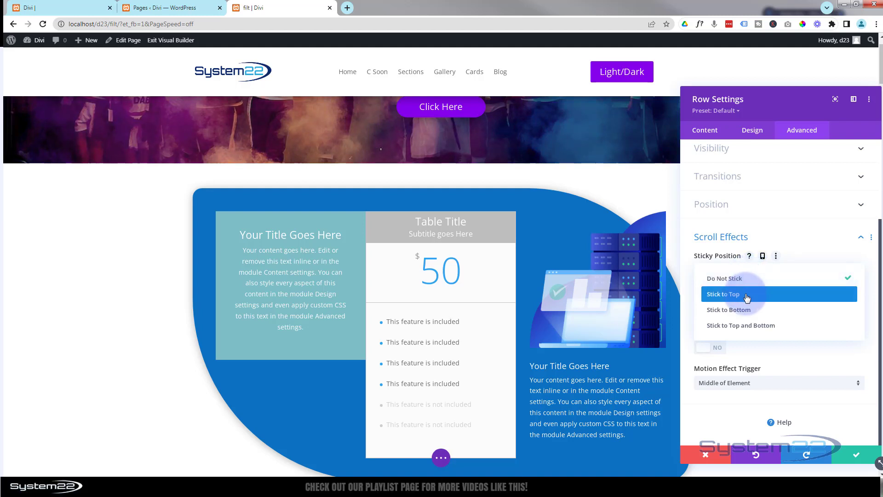
pyautogui.click(747, 297)
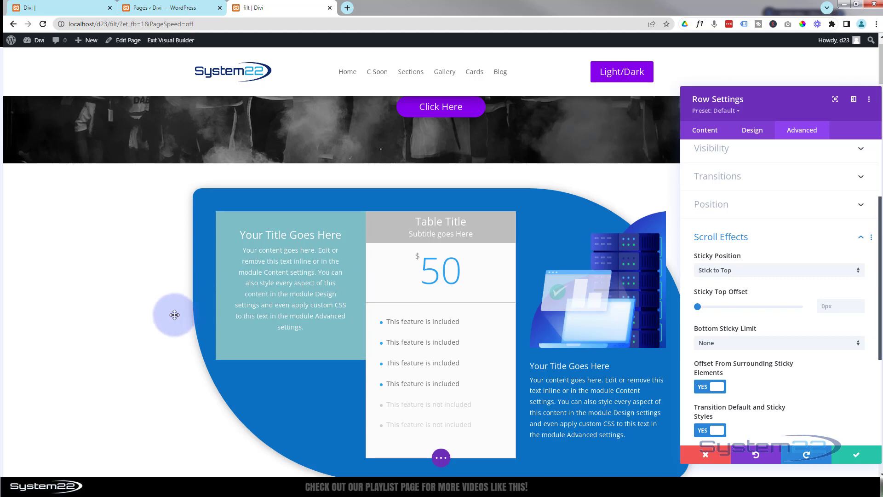
pyautogui.scroll(-2, 130, 308)
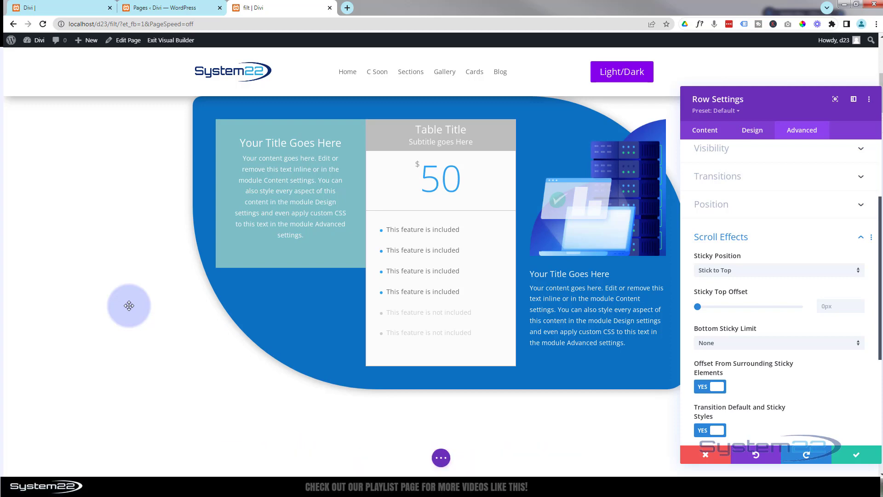
pyautogui.scroll(3, 128, 305)
pyautogui.scroll(-3, 129, 305)
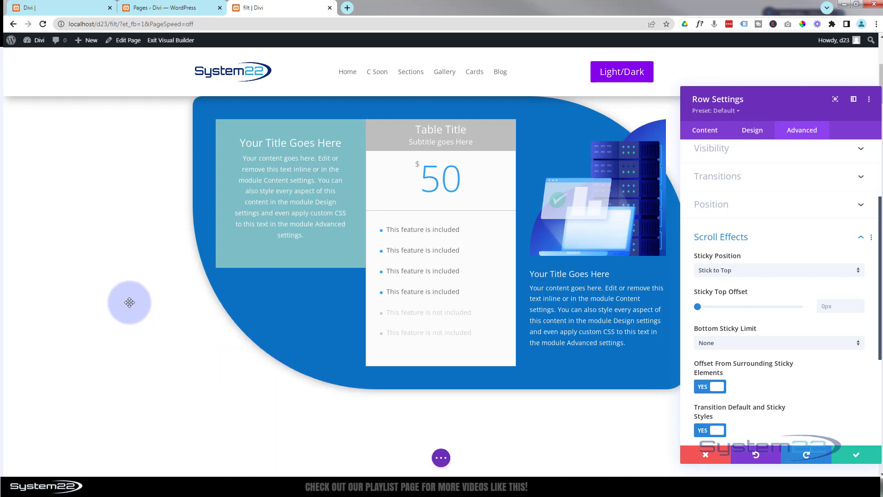
pyautogui.scroll(3, 129, 303)
pyautogui.scroll(-3, 130, 302)
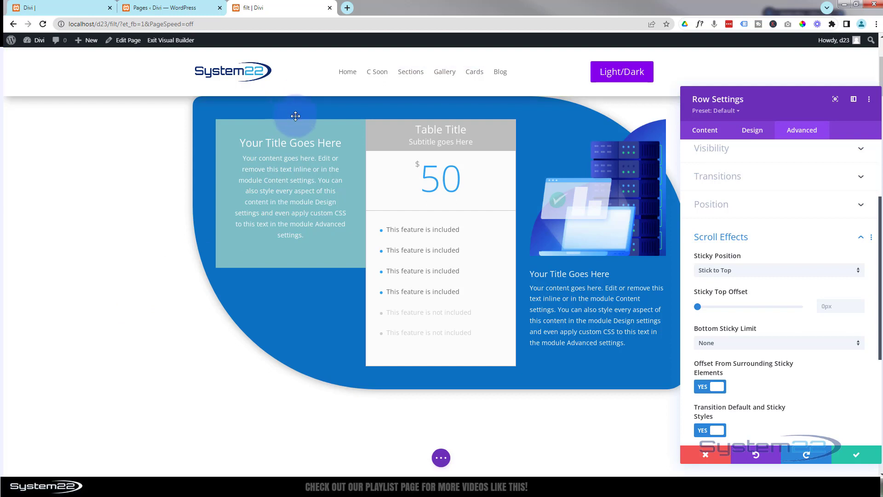
# Give the row a sticky top offset of 60px, save the row settings and test the sticking on the page
pyautogui.moveTo(808, 359)
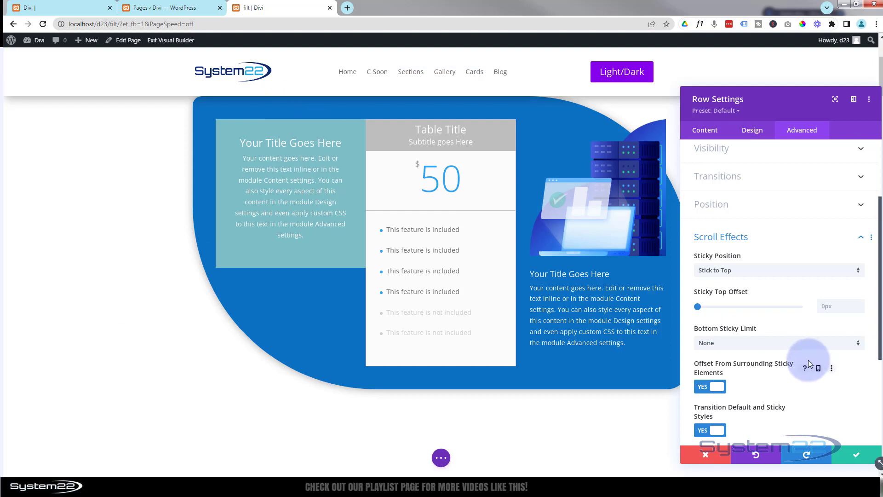
pyautogui.click(827, 304)
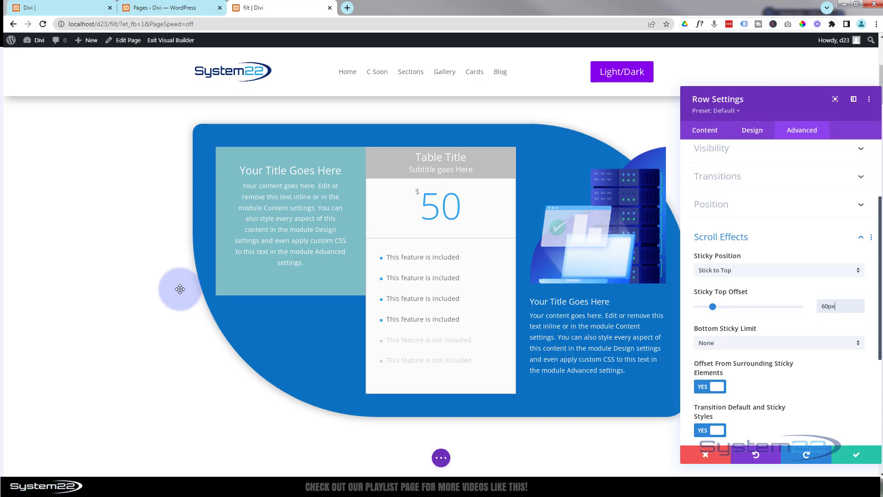
pyautogui.click(869, 456)
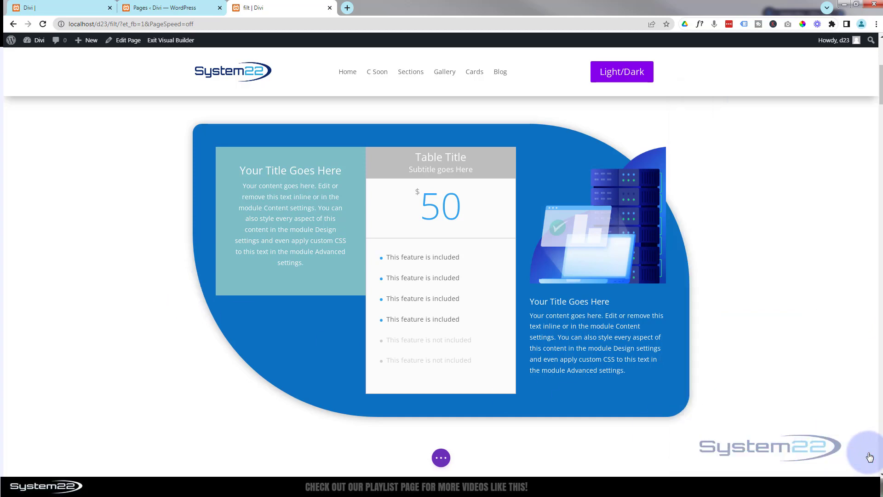
pyautogui.scroll(3, 183, 342)
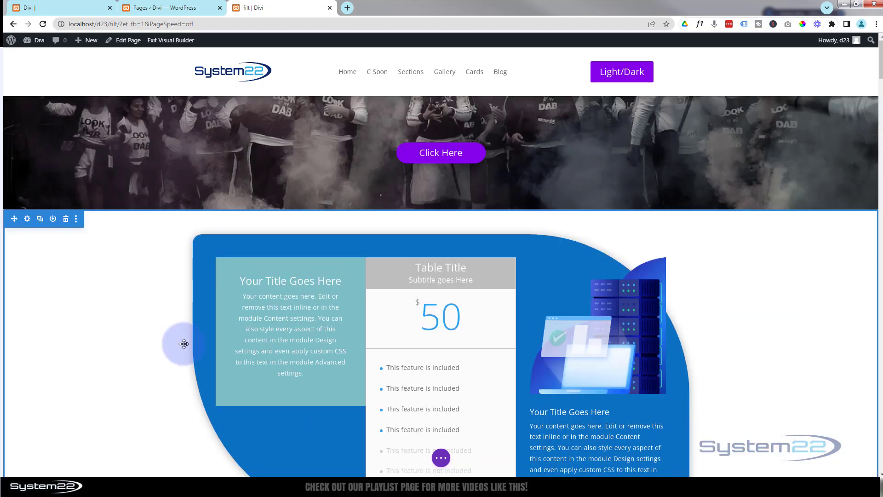
pyautogui.scroll(-3, 183, 343)
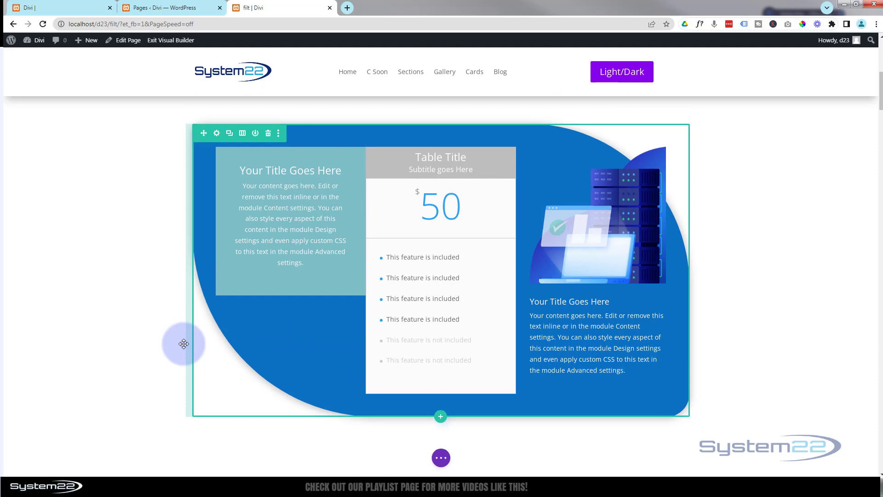
pyautogui.scroll(3, 184, 343)
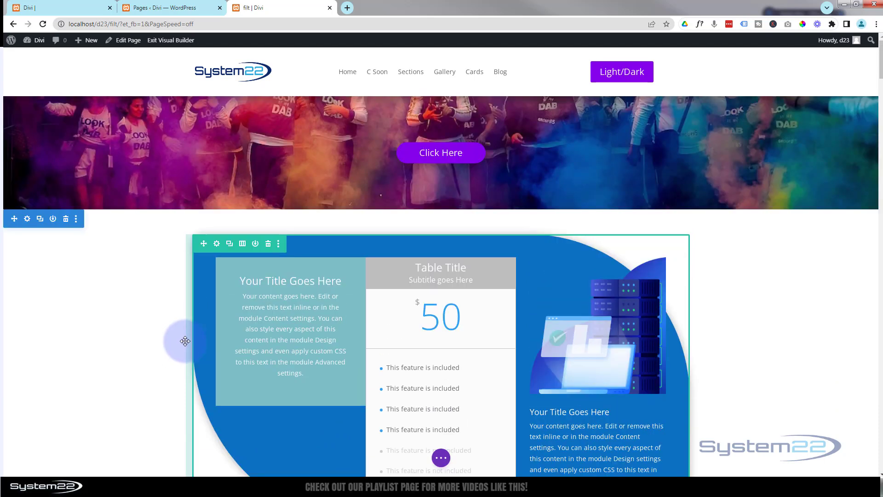
pyautogui.scroll(-3, 171, 335)
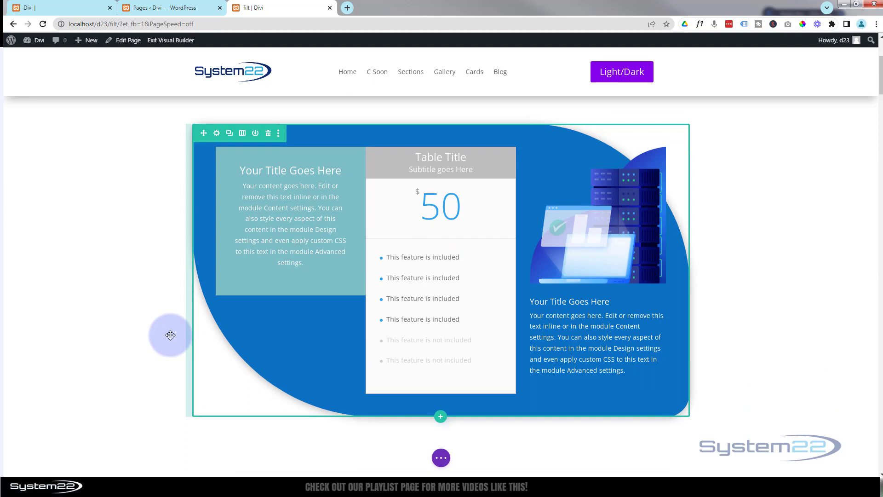
pyautogui.scroll(3, 170, 335)
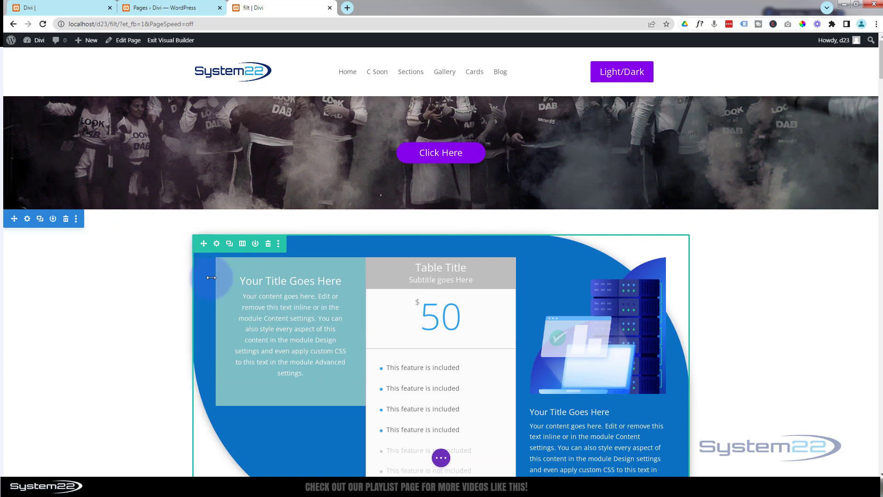
# Enable sticky styles for the row's opacity filter and set its default desktop opacity to 0%
pyautogui.click(217, 244)
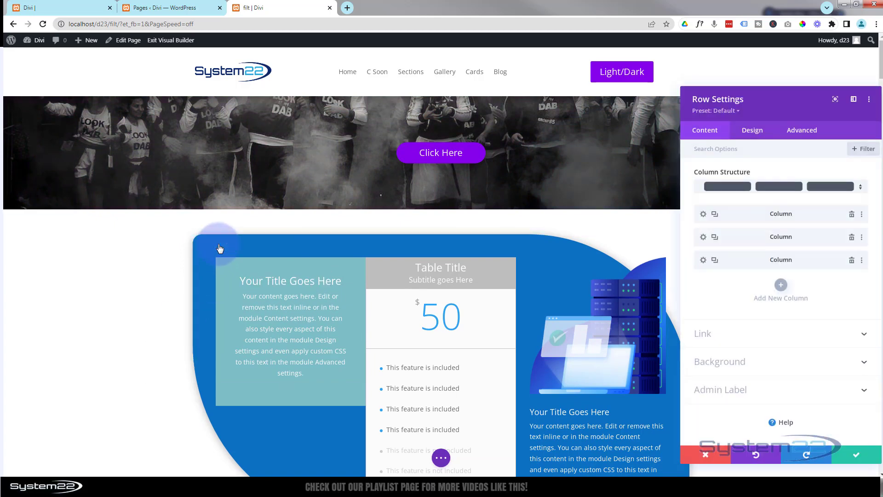
pyautogui.click(756, 131)
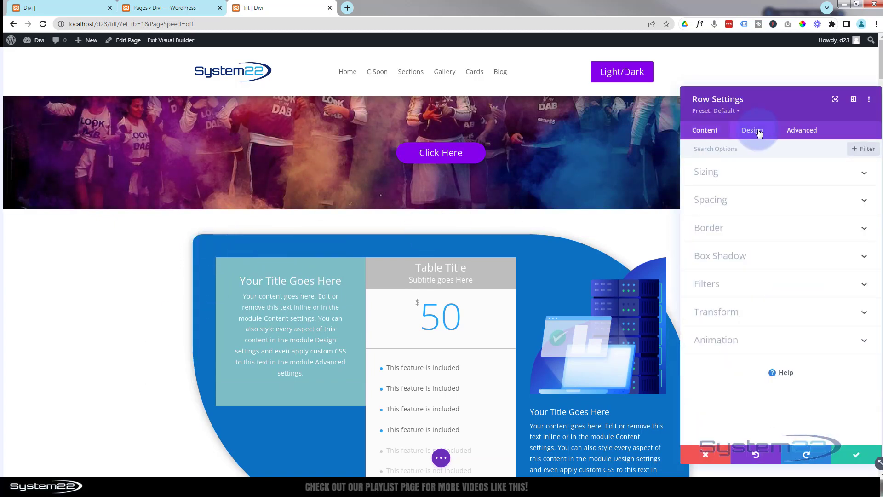
pyautogui.click(734, 289)
pyautogui.scroll(-3, 752, 299)
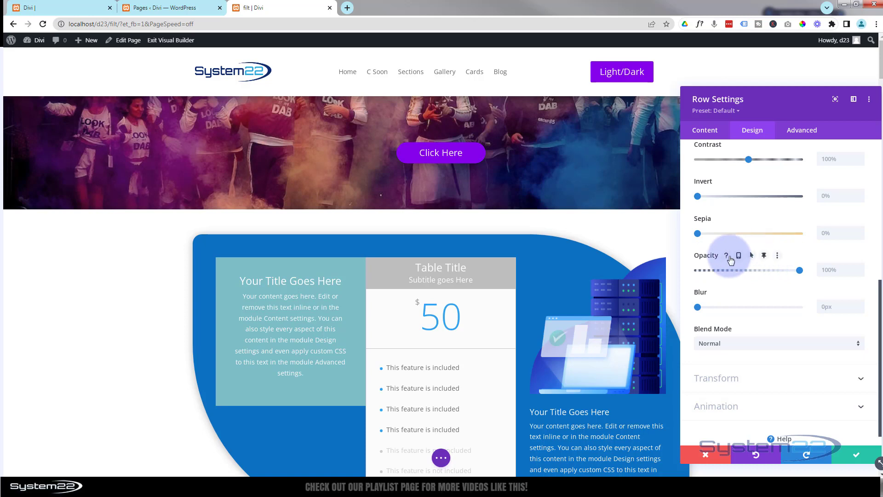
pyautogui.click(766, 256)
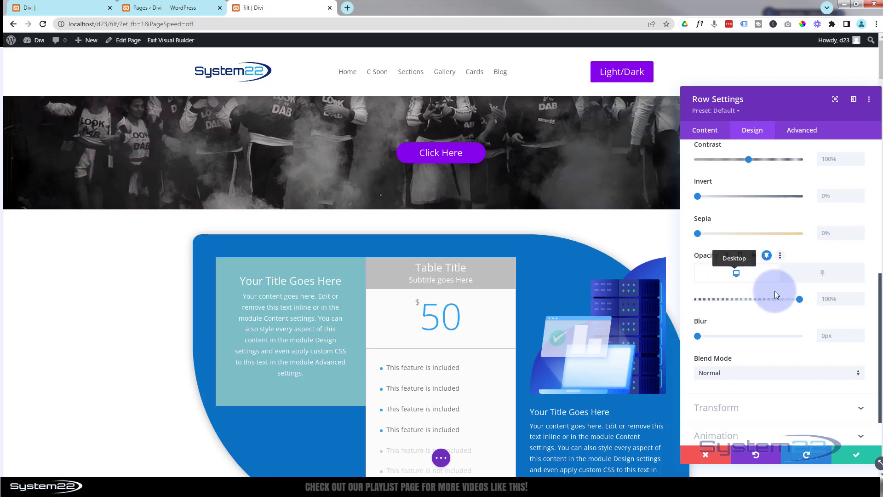
pyautogui.moveTo(785, 300); pyautogui.dragTo(677, 309)
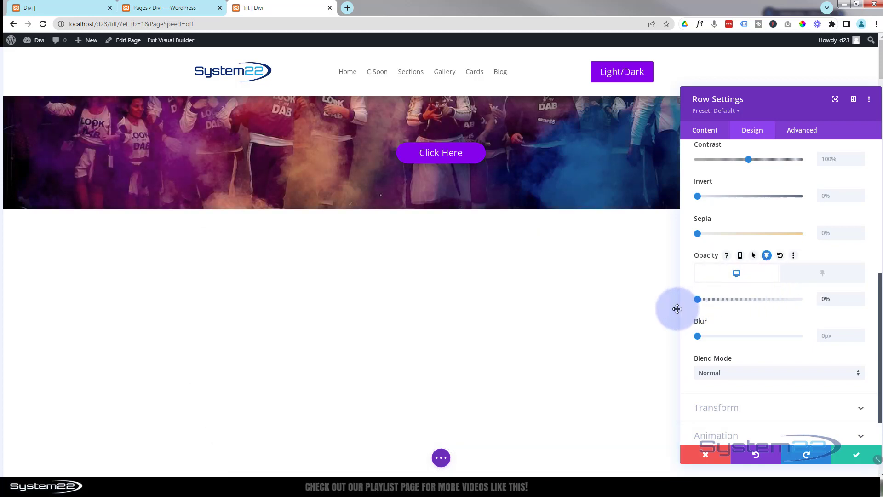
# Set the row's sticky-state opacity to 100% and check the effect on the page
pyautogui.click(825, 273)
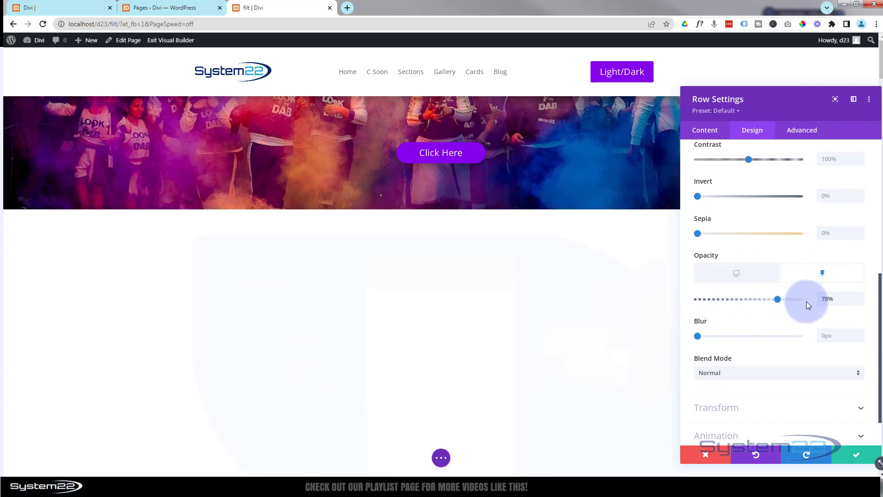
pyautogui.moveTo(808, 305); pyautogui.dragTo(812, 301)
pyautogui.scroll(-1, 143, 269)
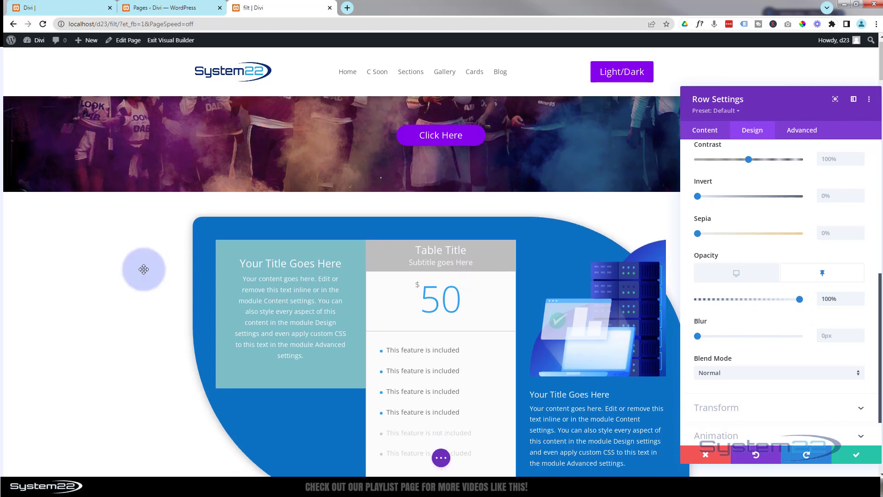
pyautogui.scroll(-2, 144, 269)
pyautogui.scroll(2, 144, 269)
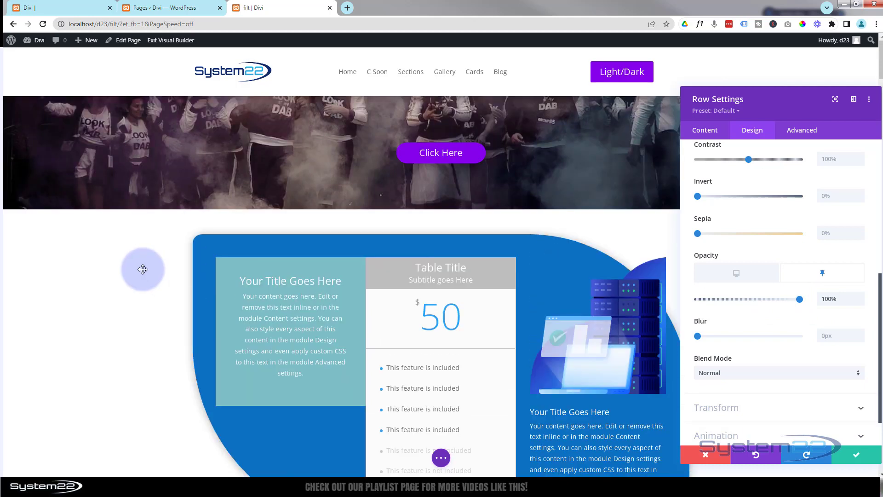
# Set the row's bottom sticky limit to Section, save the row settings and test the sticking on the page
pyautogui.click(731, 274)
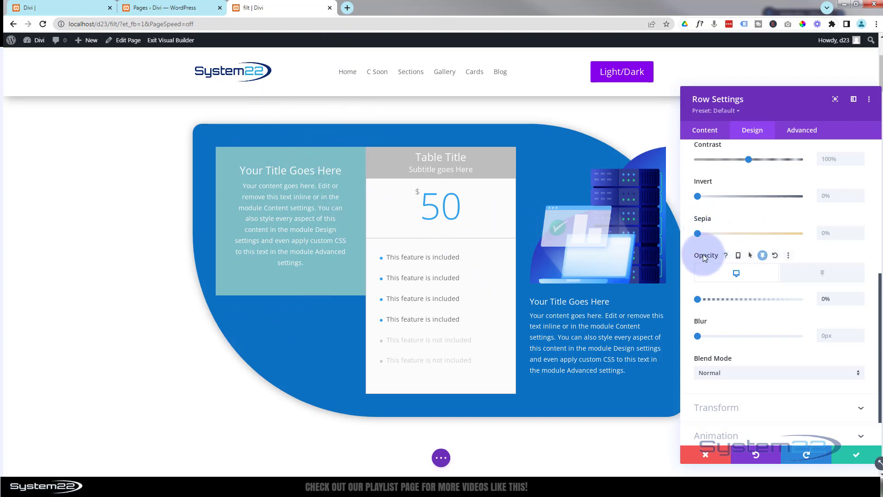
pyautogui.click(800, 133)
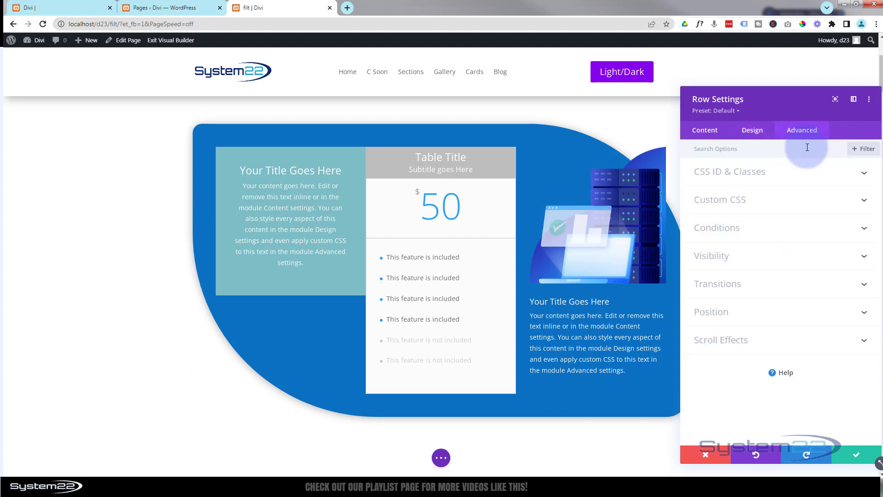
pyautogui.click(798, 341)
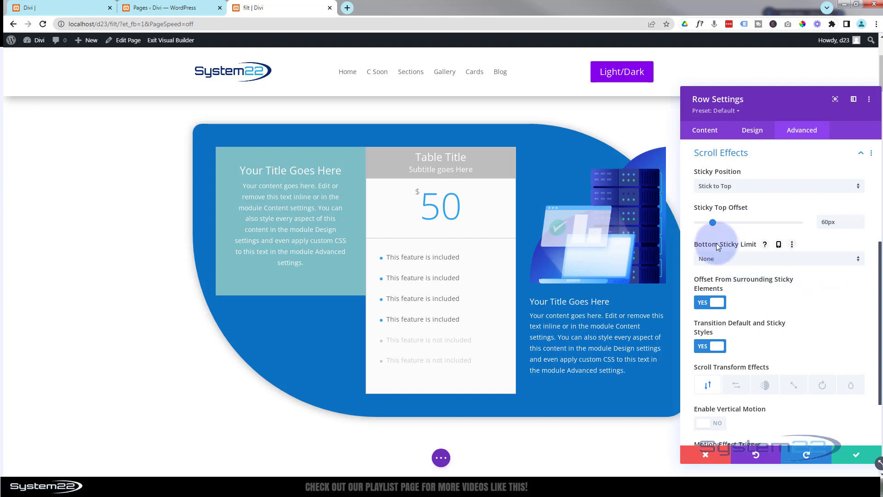
pyautogui.click(752, 260)
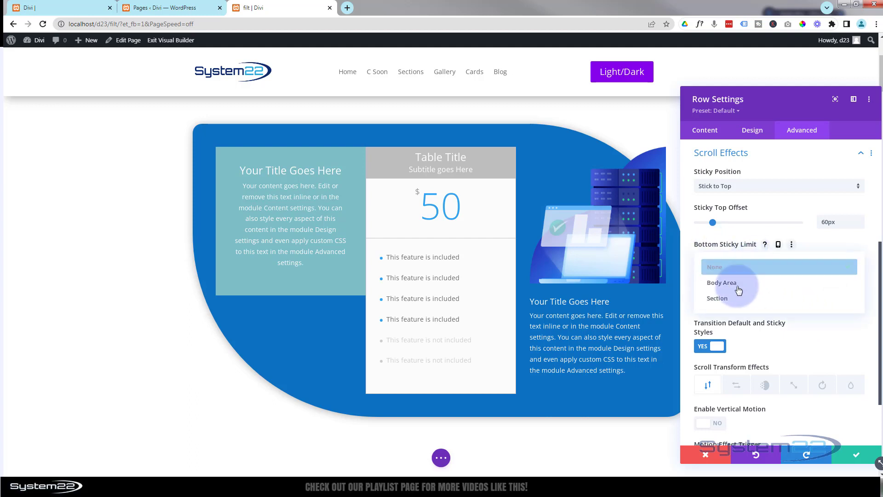
pyautogui.click(733, 300)
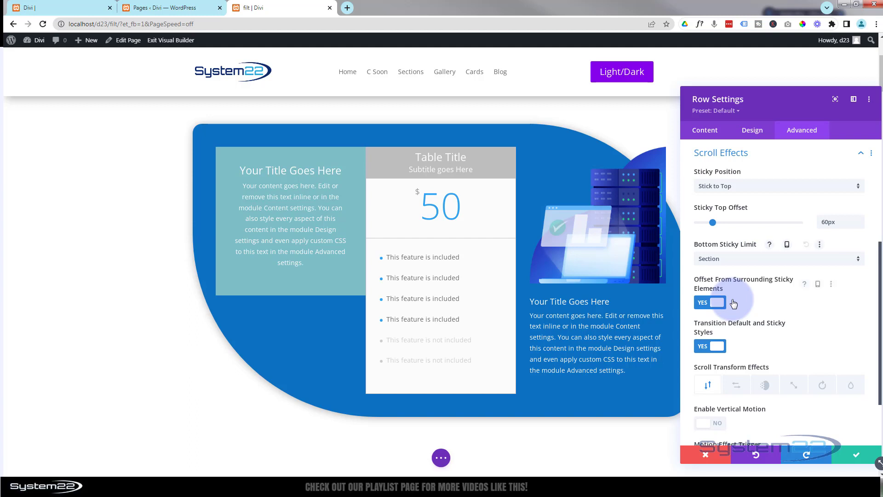
pyautogui.click(860, 455)
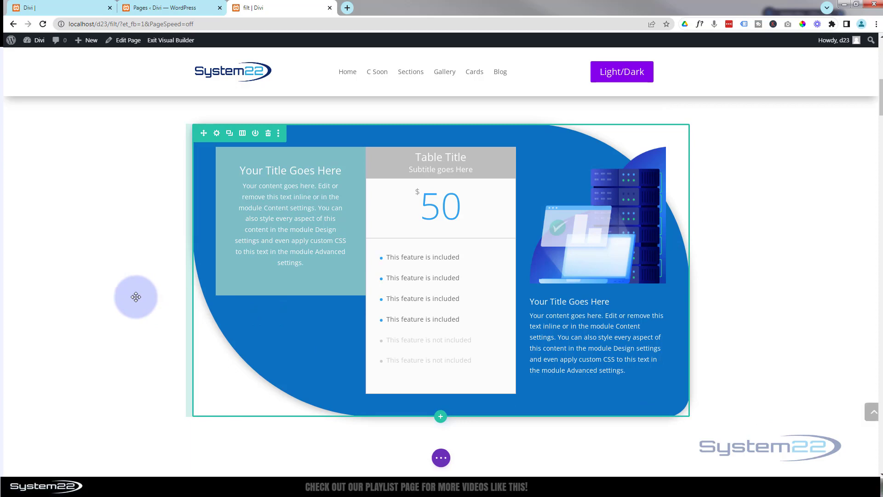
pyautogui.scroll(-2, 136, 297)
pyautogui.scroll(-7, 136, 296)
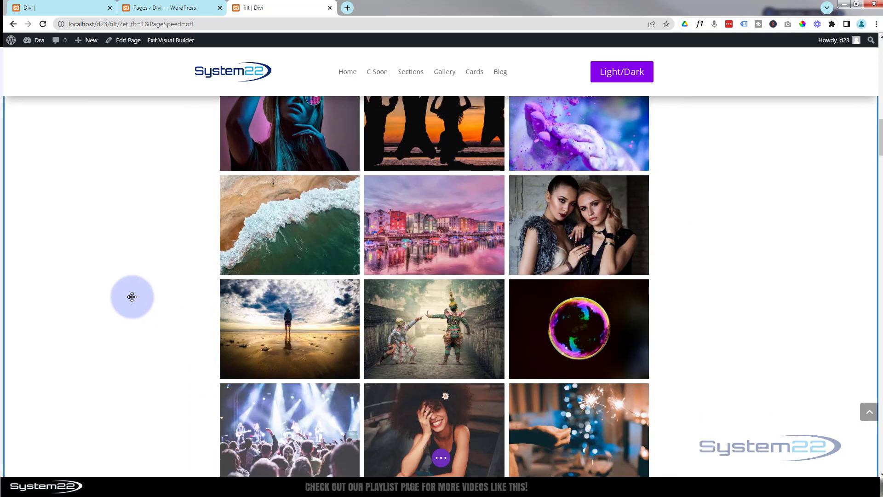
pyautogui.scroll(8, 134, 296)
pyautogui.scroll(1, 132, 297)
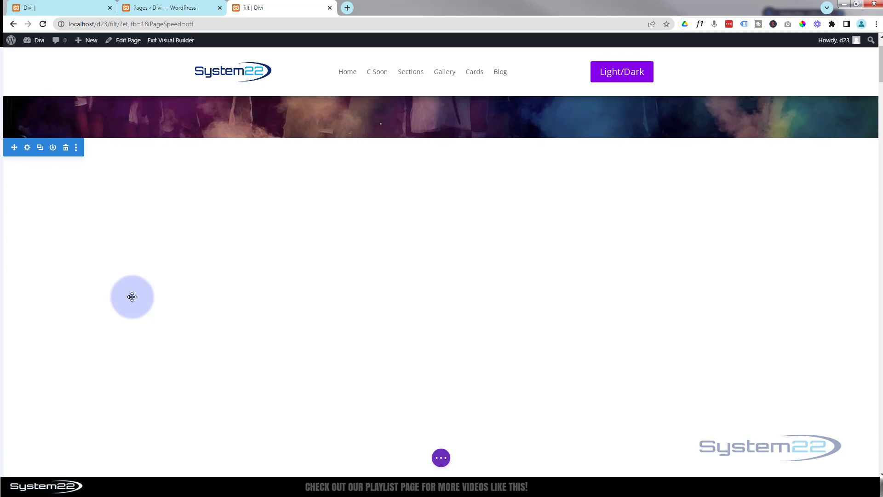
# Duplicate the section containing the sticky row twice and check the copies on the page
pyautogui.moveTo(132, 296); pyautogui.dragTo(42, 180)
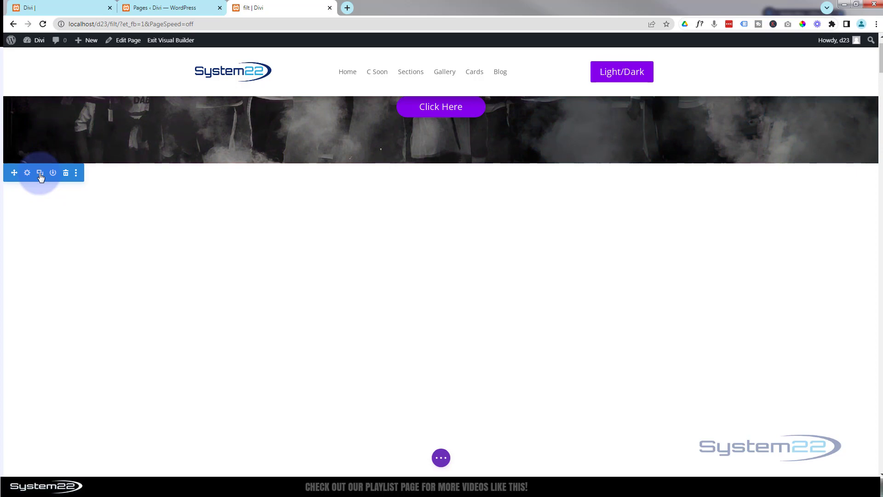
pyautogui.moveTo(41, 177); pyautogui.dragTo(121, 349)
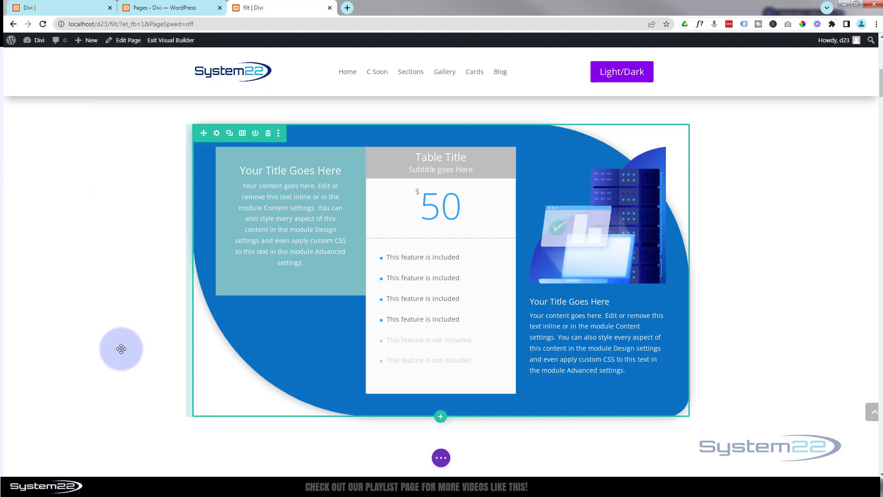
pyautogui.scroll(-3, 121, 349)
pyautogui.moveTo(121, 348); pyautogui.dragTo(121, 349)
pyautogui.scroll(-3, 121, 349)
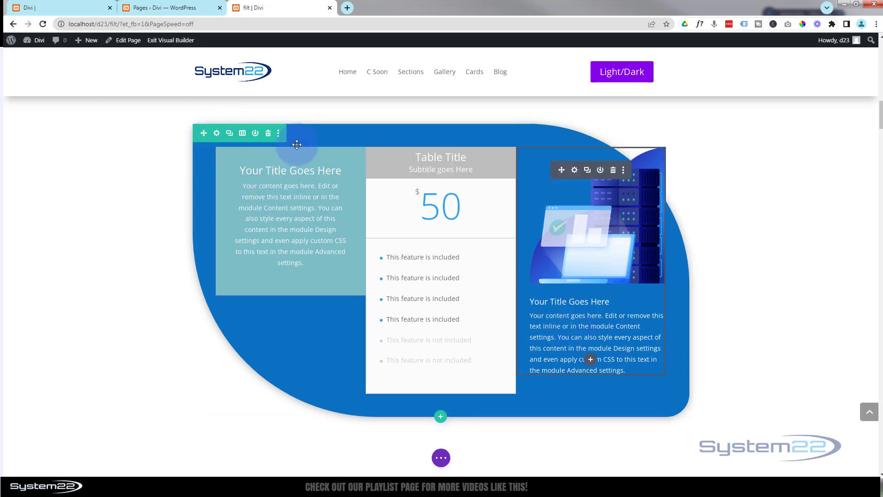
# Set the second sticky row's background color to purple and save the row settings
pyautogui.click(216, 133)
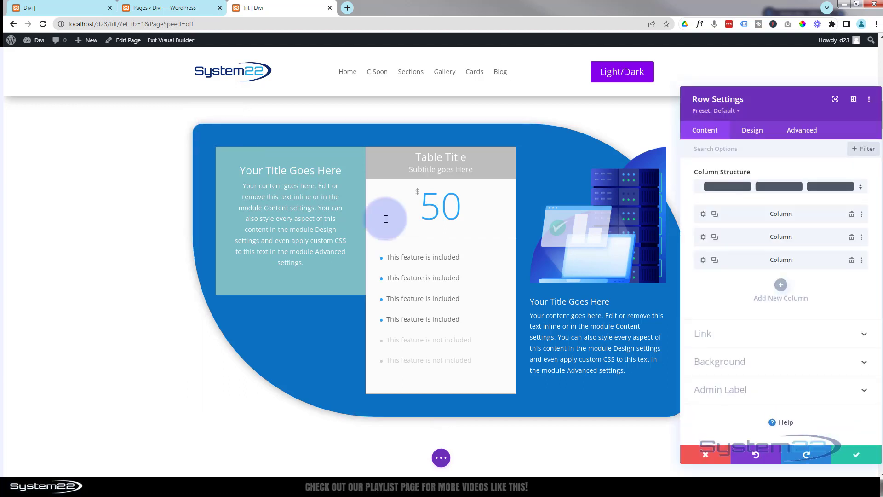
pyautogui.click(777, 364)
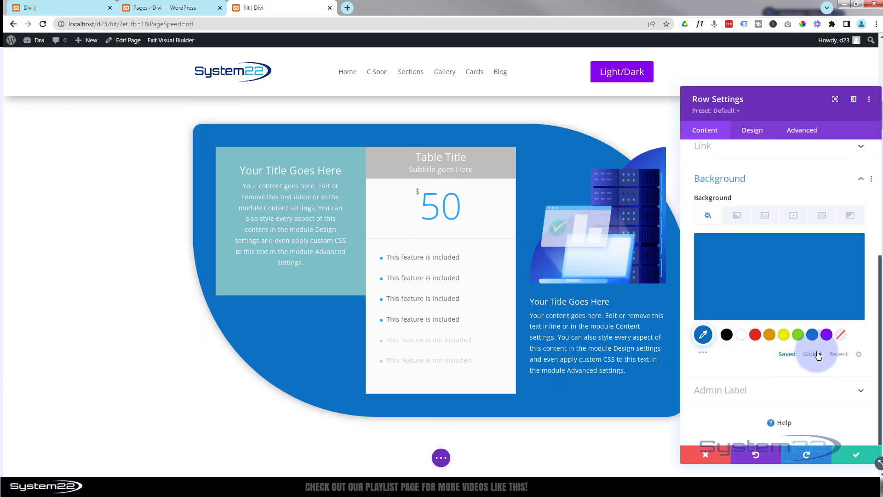
pyautogui.click(827, 337)
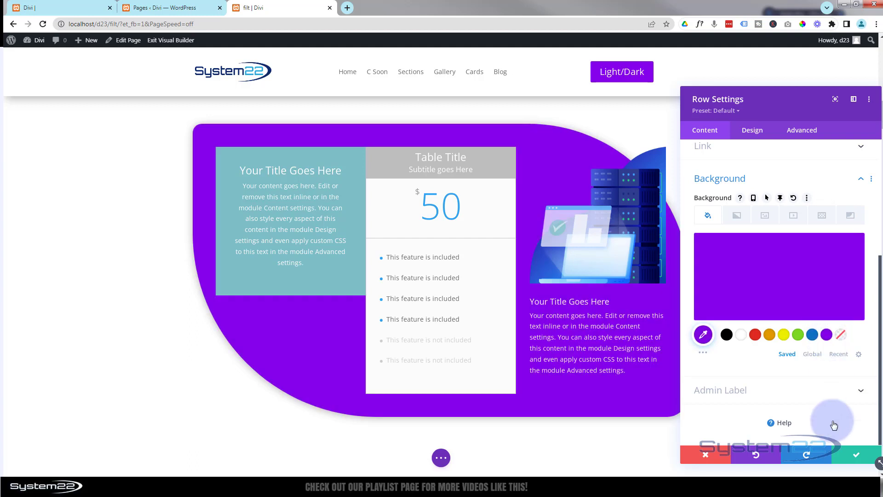
pyautogui.click(855, 457)
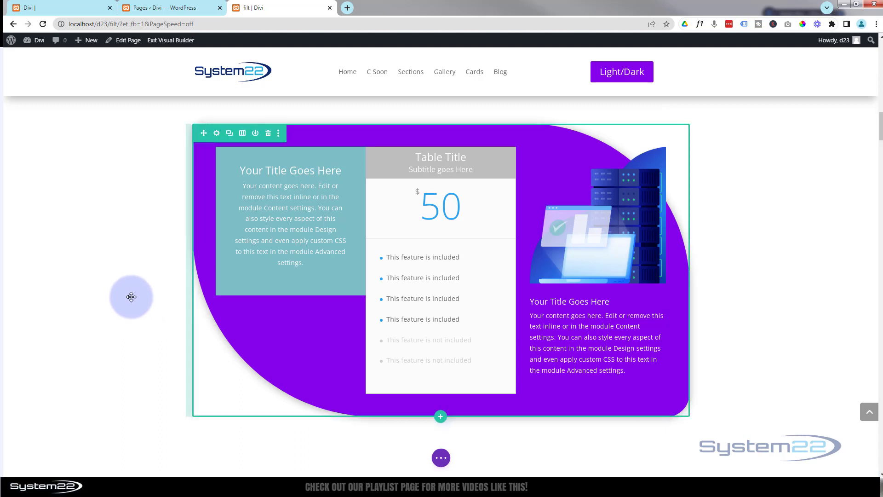
# Give the third sticky row a bright pink background from the extended color palette and save the row settings
pyautogui.scroll(-6, 110, 297)
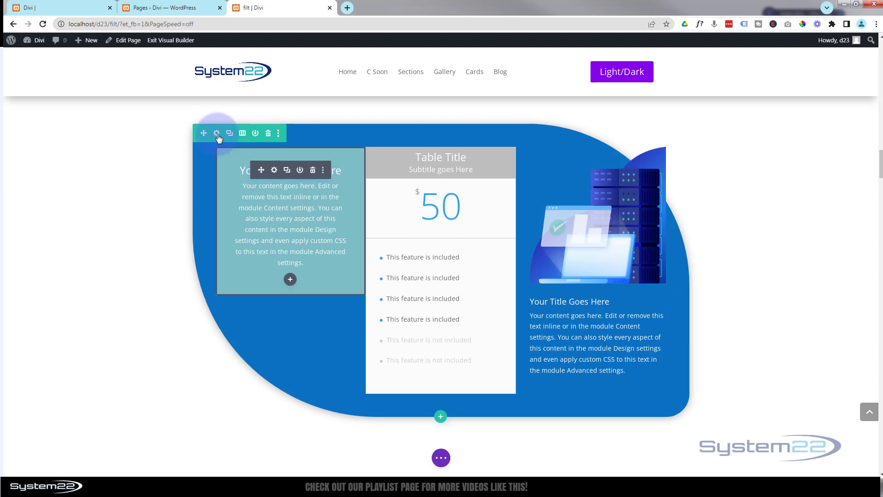
pyautogui.click(217, 133)
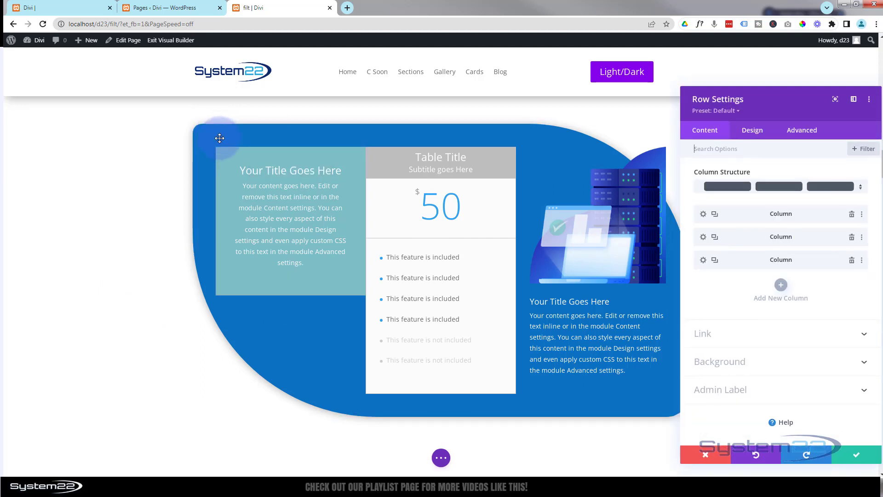
pyautogui.click(735, 360)
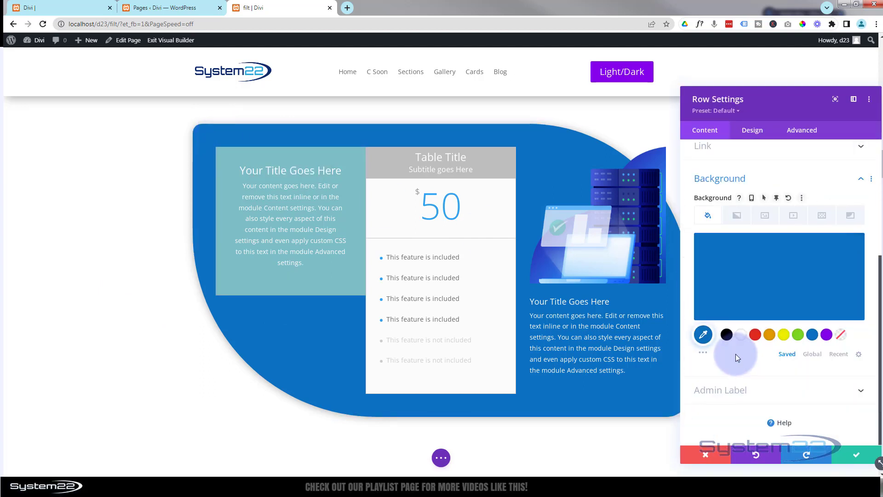
pyautogui.click(703, 353)
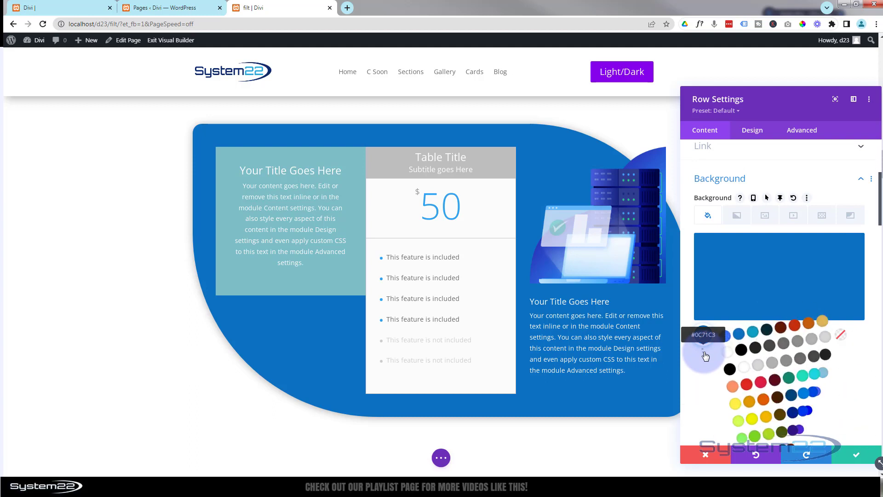
pyautogui.scroll(-1, 698, 390)
pyautogui.click(726, 424)
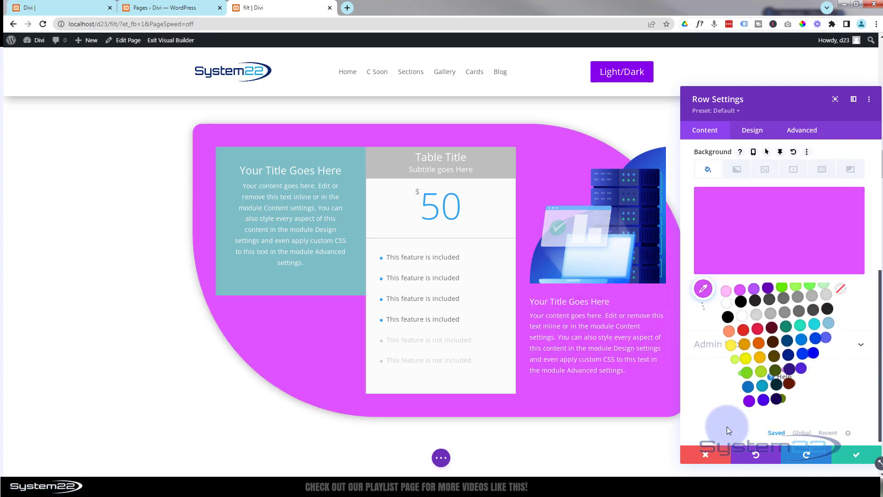
pyautogui.click(833, 454)
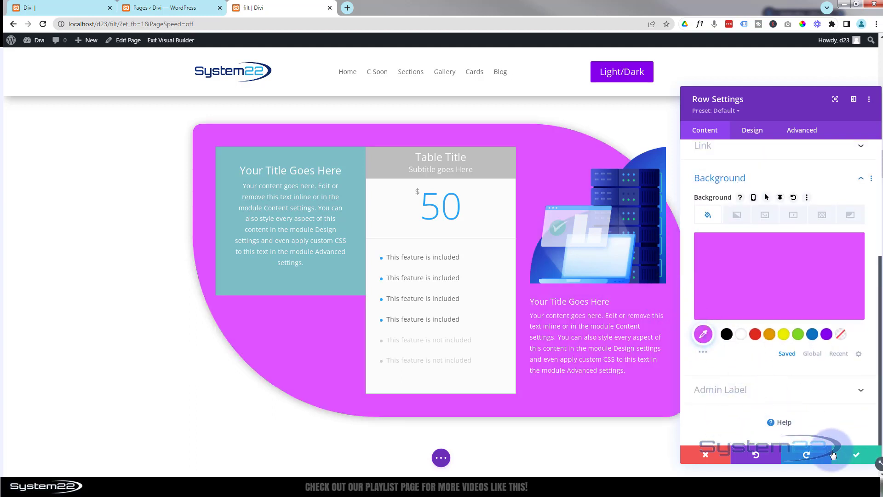
pyautogui.click(858, 457)
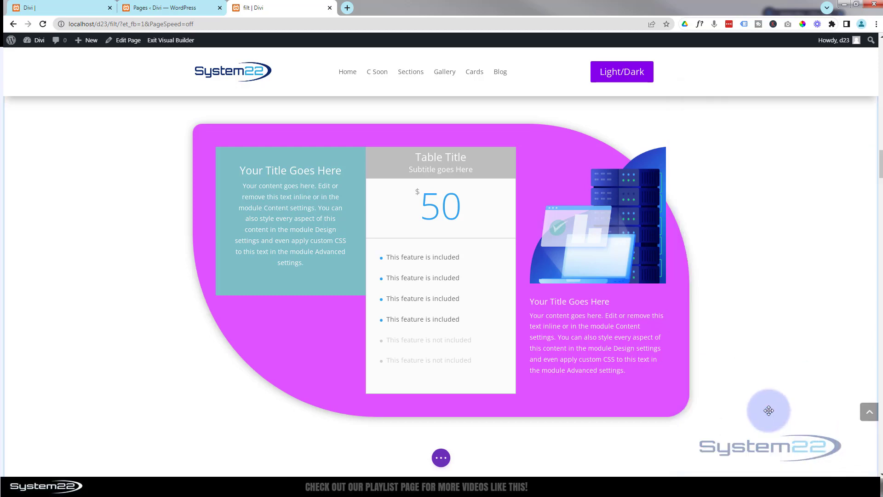
# Examine how the blue, purple and pink sticky rows fade in and replace one another along the page
pyautogui.scroll(-5, 769, 410)
pyautogui.scroll(5, 769, 409)
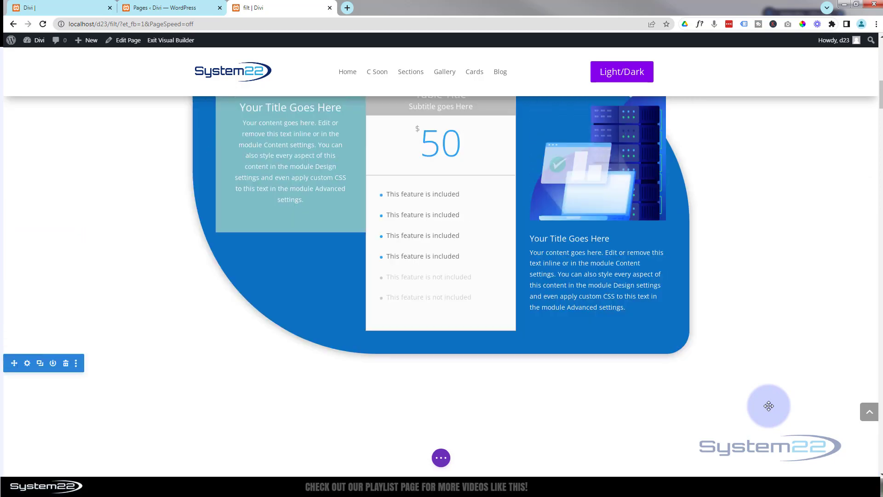
pyautogui.scroll(2, 769, 404)
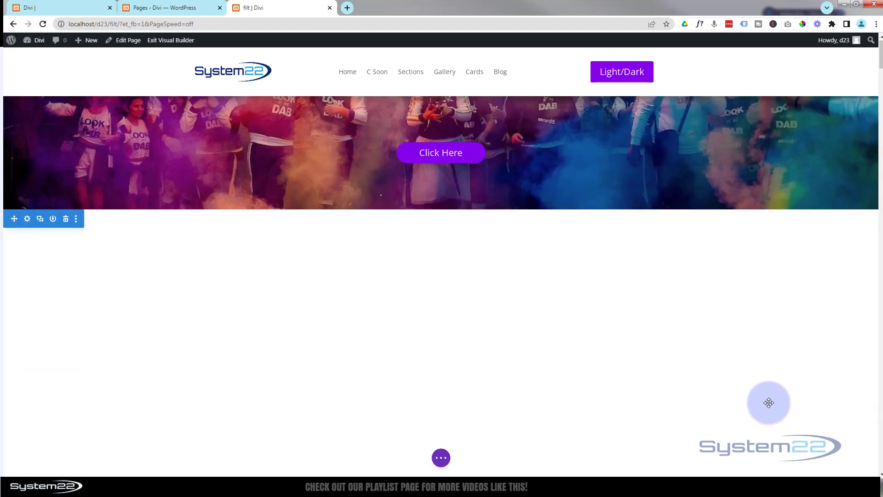
pyautogui.scroll(-3, 769, 401)
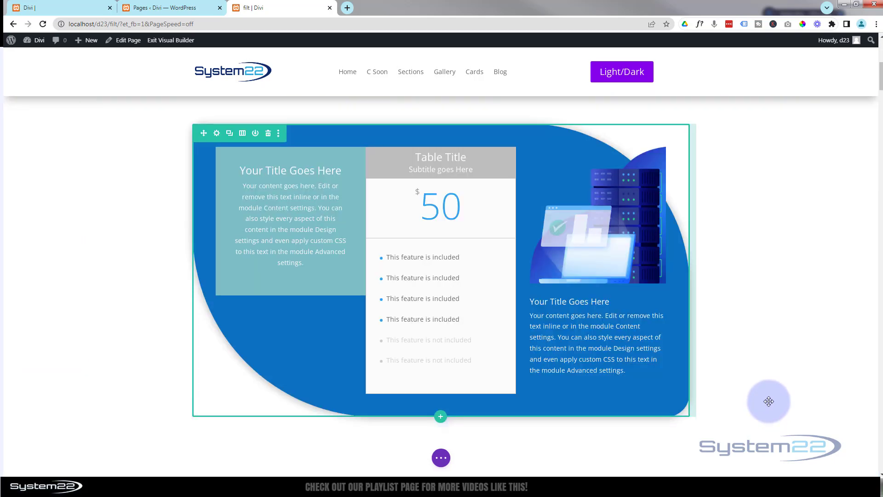
pyautogui.scroll(-2, 769, 401)
pyautogui.scroll(2, 768, 401)
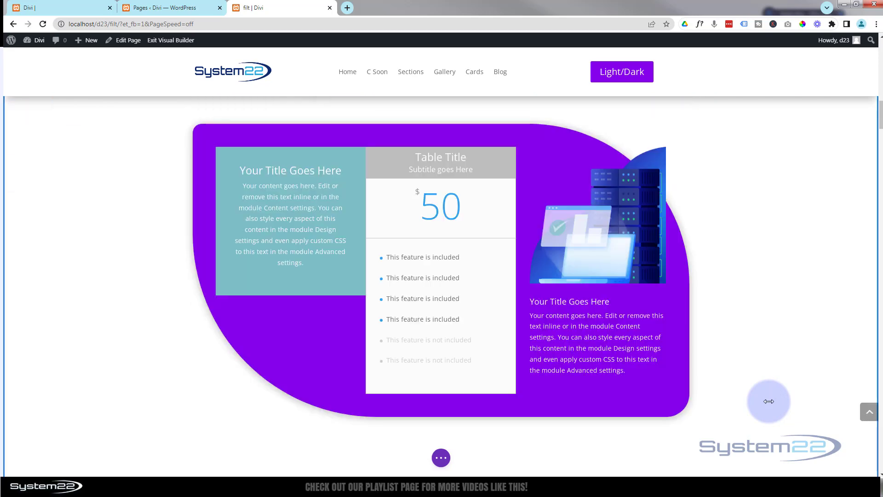
pyautogui.scroll(-1, 768, 401)
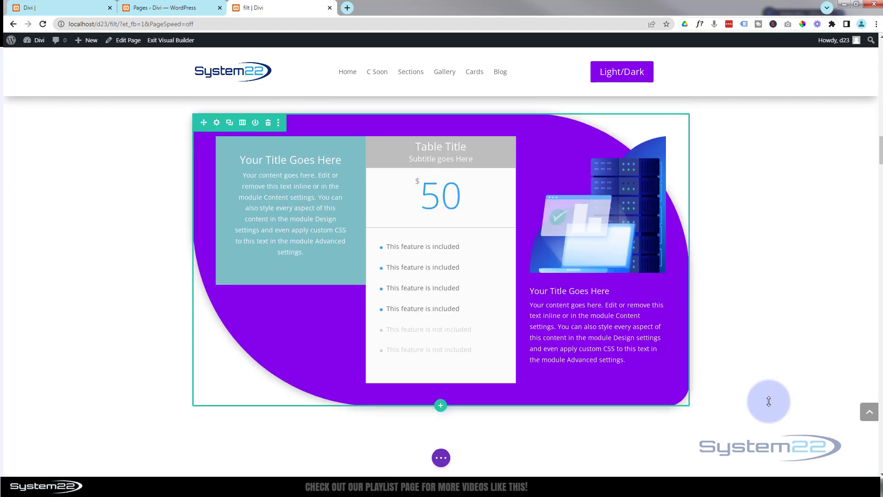
pyautogui.scroll(-5, 769, 402)
pyautogui.scroll(5, 769, 401)
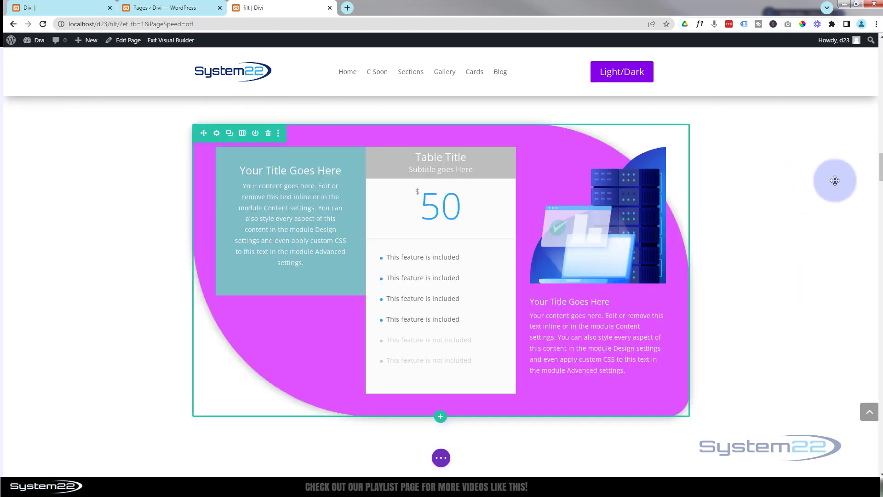
pyautogui.scroll(-5, 875, 138)
pyautogui.scroll(5, 878, 87)
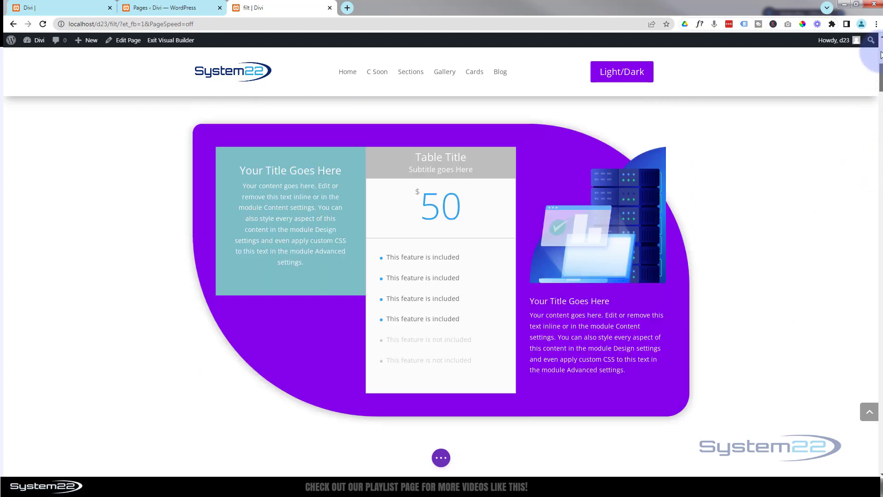
pyautogui.moveTo(880, 56); pyautogui.dragTo(880, 44)
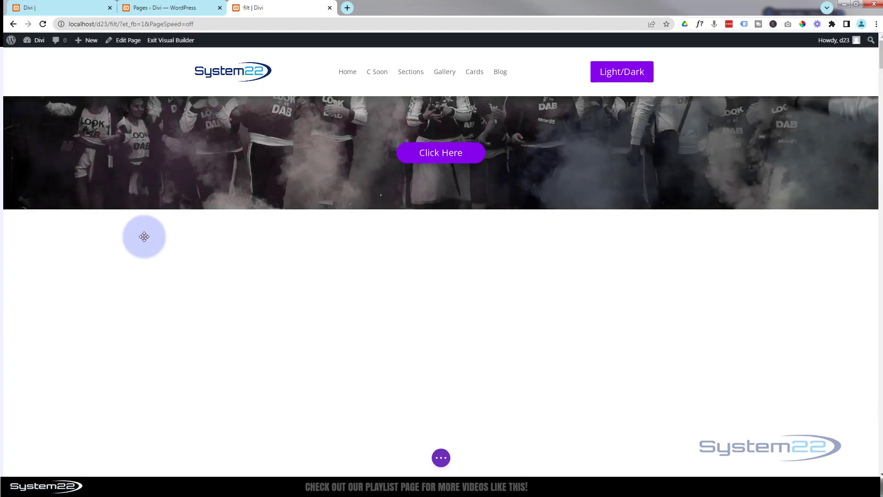
# Add a top divider to the blue row's section using the layered downward-pointing triangle style
pyautogui.moveTo(144, 237)
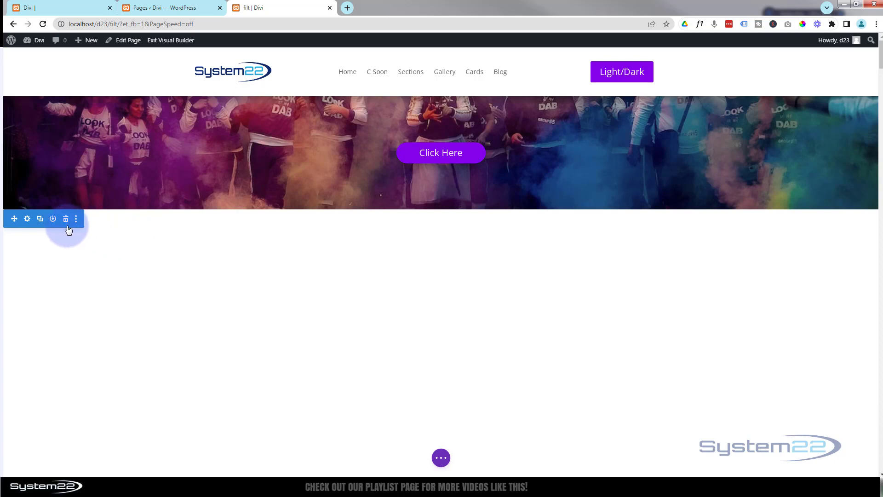
pyautogui.click(27, 219)
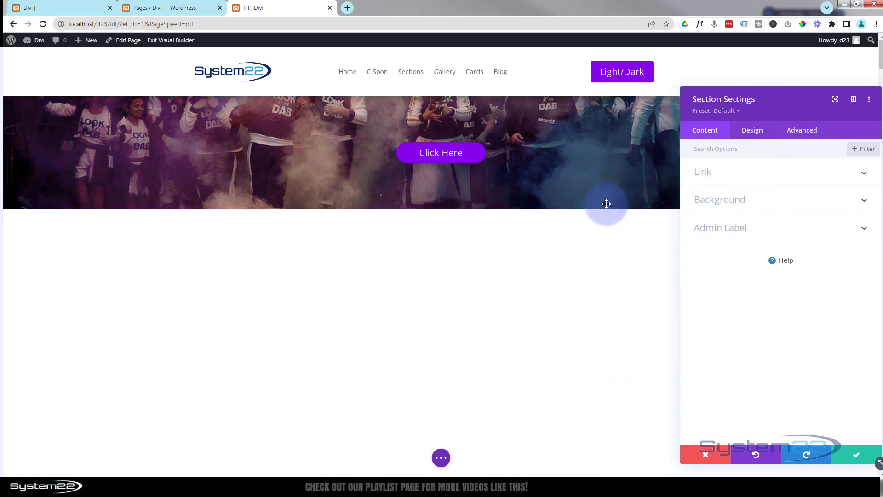
pyautogui.click(756, 135)
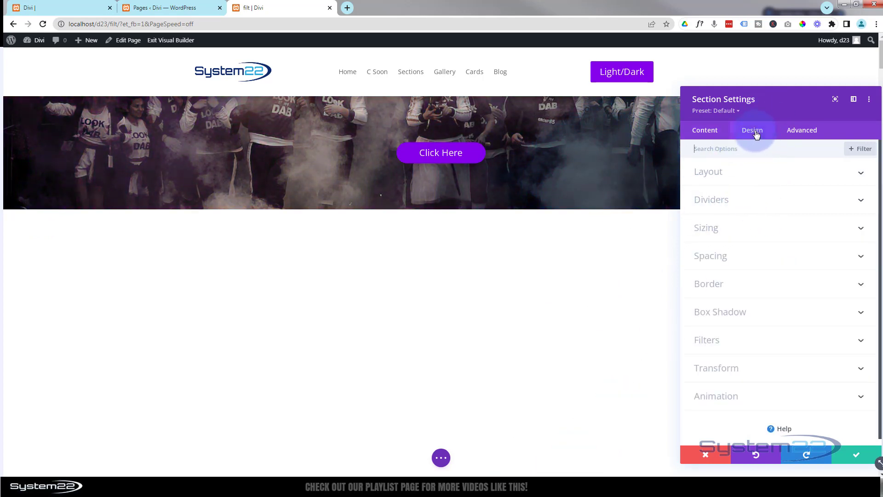
pyautogui.click(751, 199)
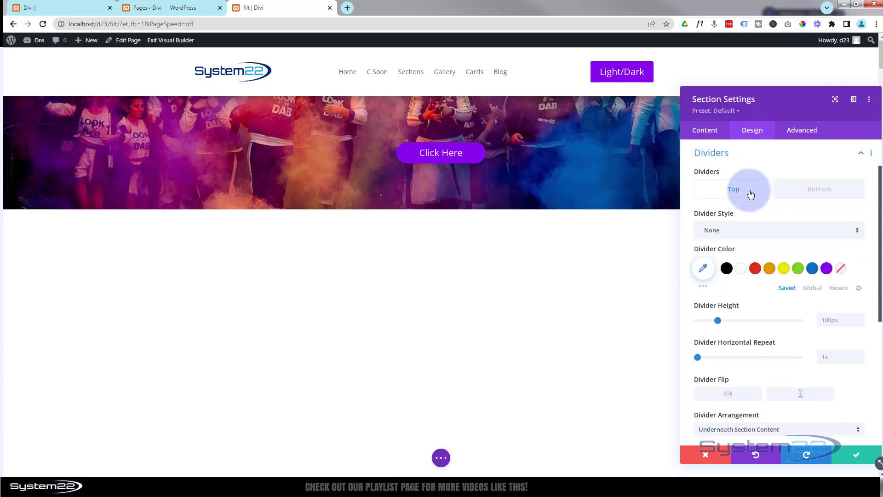
pyautogui.click(758, 237)
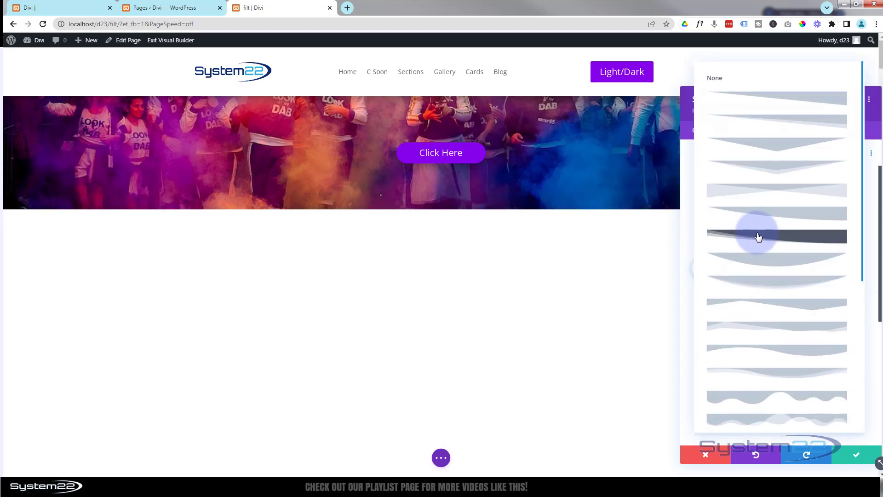
pyautogui.click(774, 169)
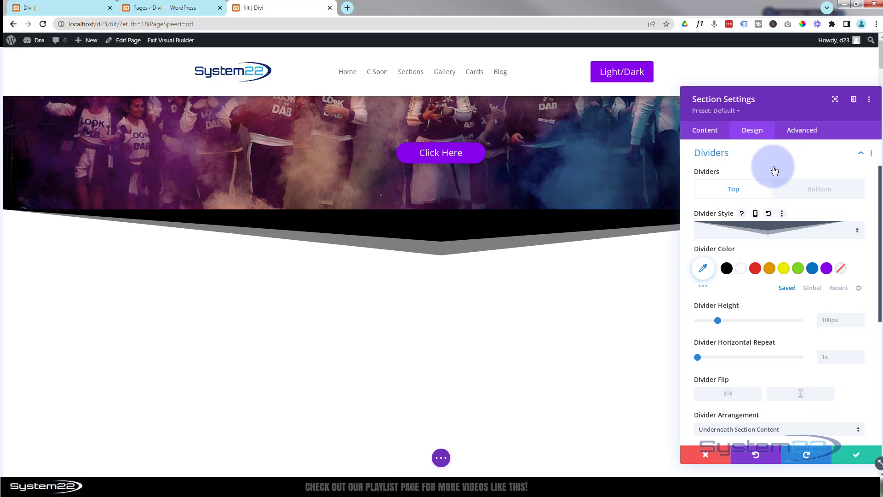
# Color the top divider purple (#8300e9) at 0.37 opacity and set its height to 1500px
pyautogui.click(826, 269)
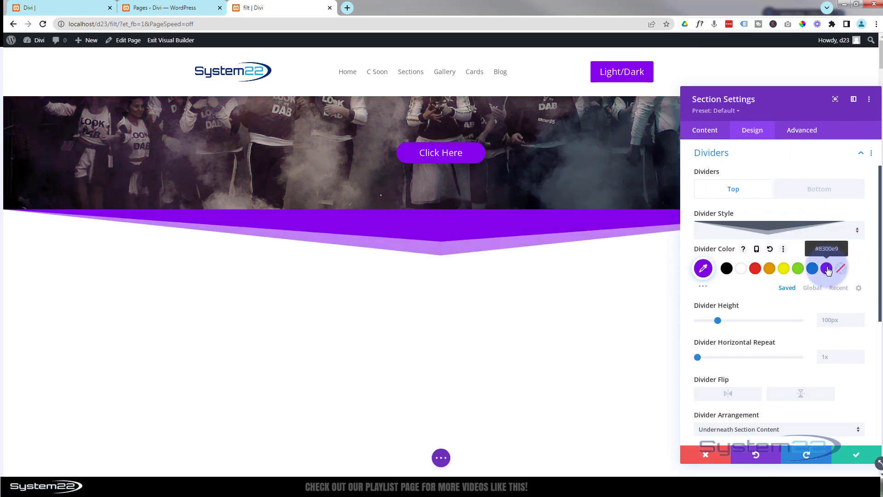
pyautogui.click(703, 268)
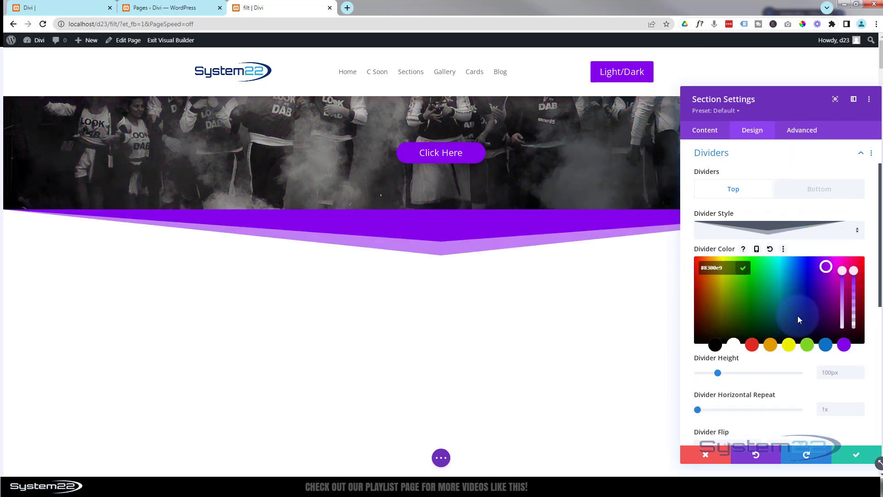
pyautogui.click(854, 270)
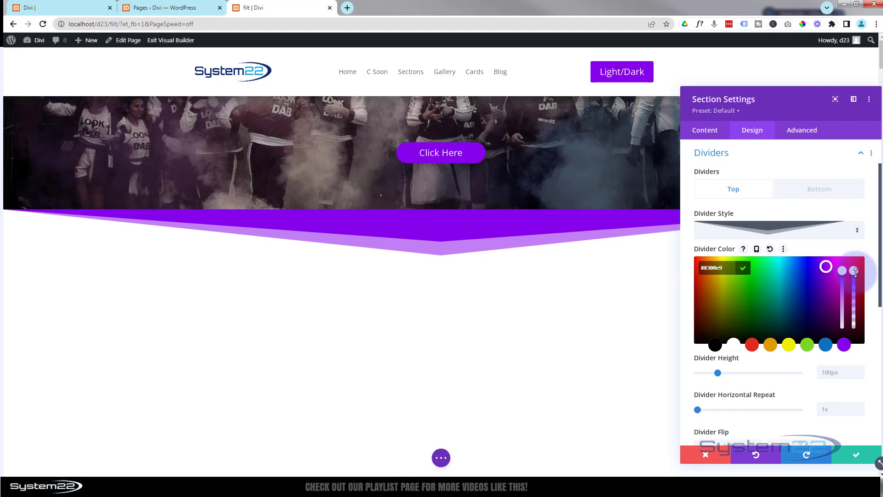
pyautogui.moveTo(855, 290); pyautogui.dragTo(851, 311)
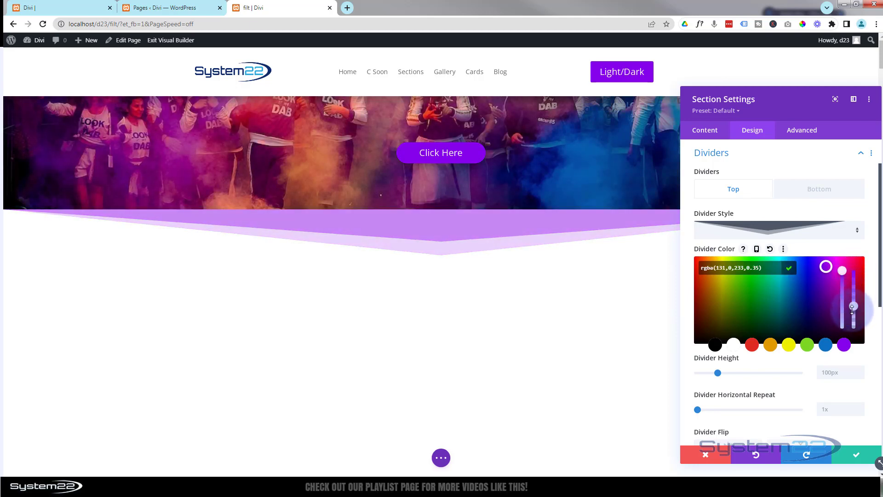
pyautogui.scroll(-1, 782, 290)
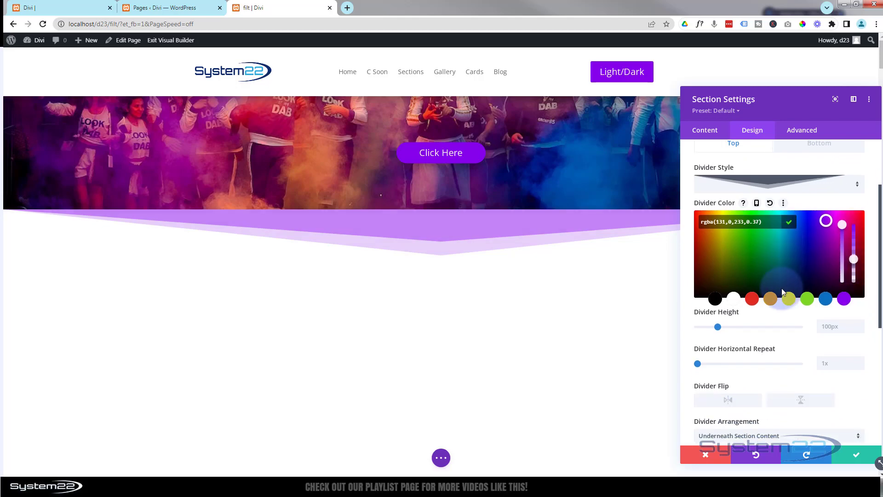
pyautogui.click(822, 329)
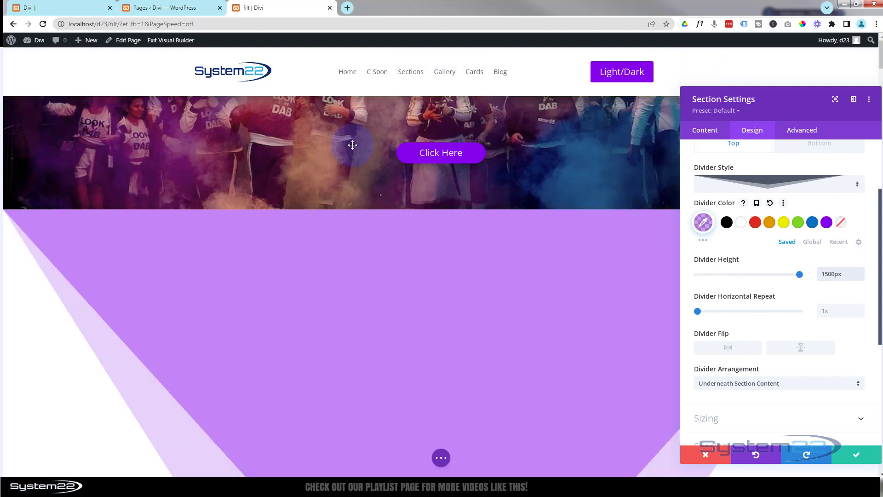
pyautogui.scroll(-3, 267, 159)
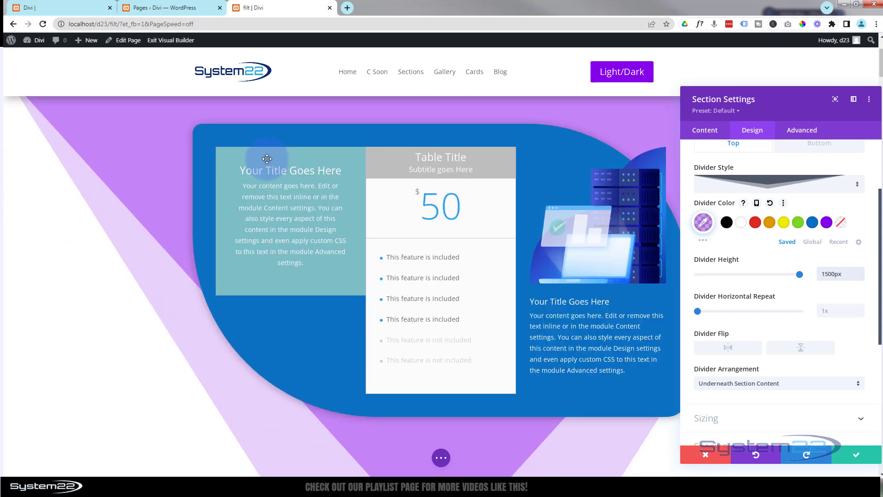
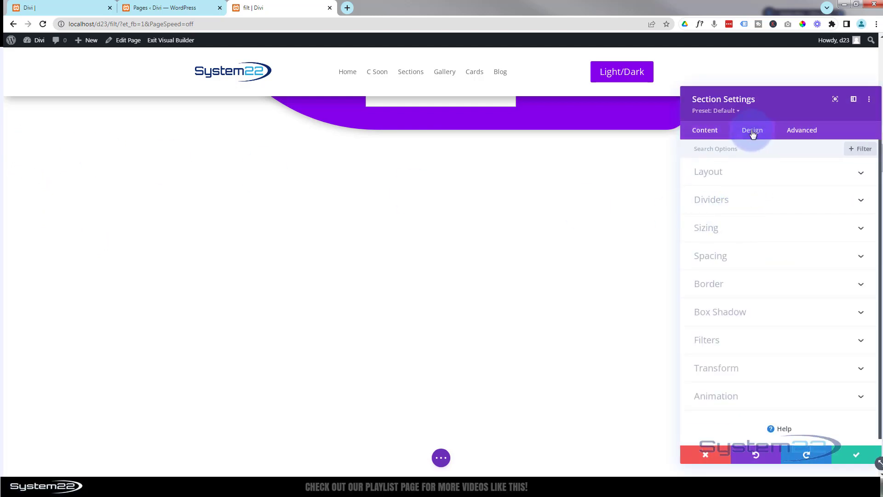
# Give the pink row's section a bottom divider in the crossed-triangles style with a height of 1500px
pyautogui.click(757, 202)
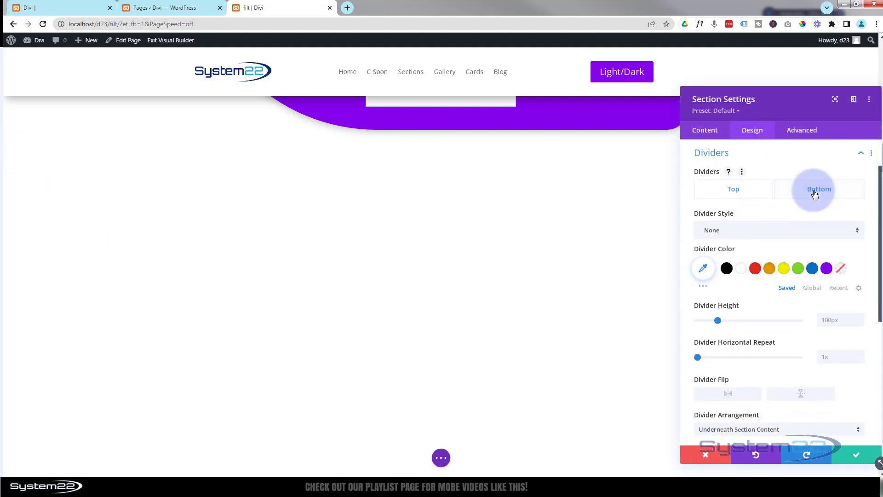
pyautogui.click(792, 230)
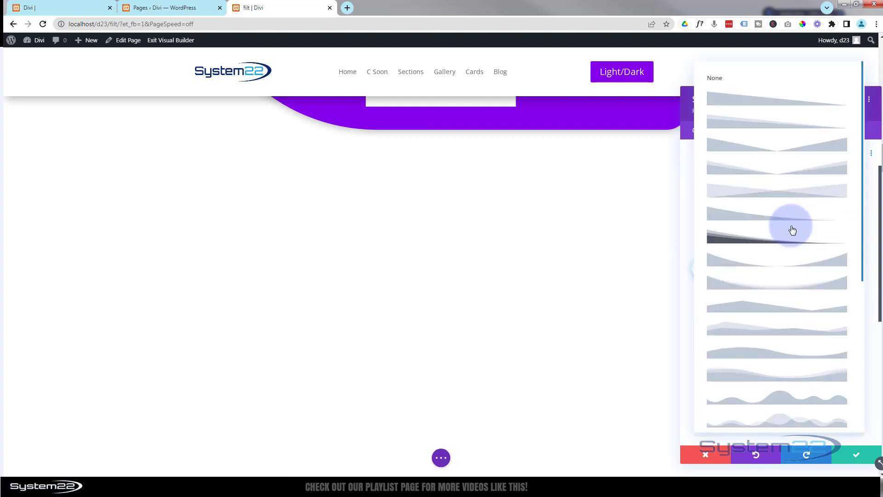
pyautogui.click(781, 197)
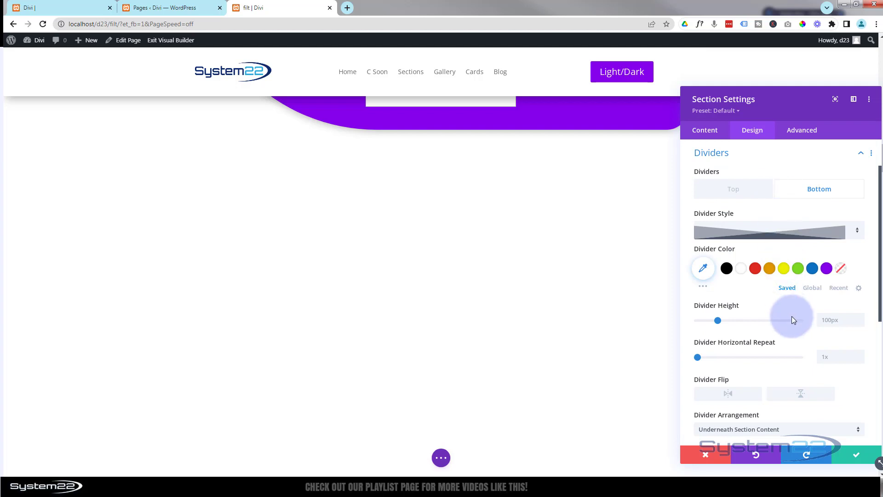
pyautogui.click(829, 320)
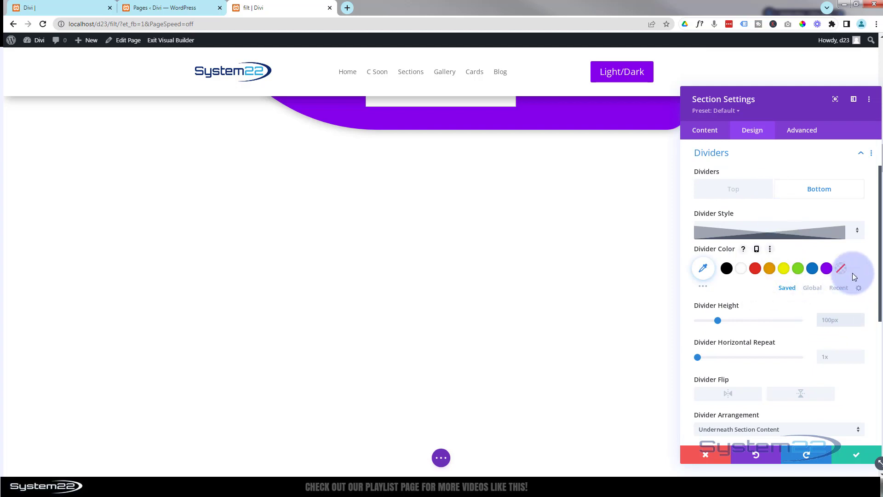
pyautogui.write('1500px')
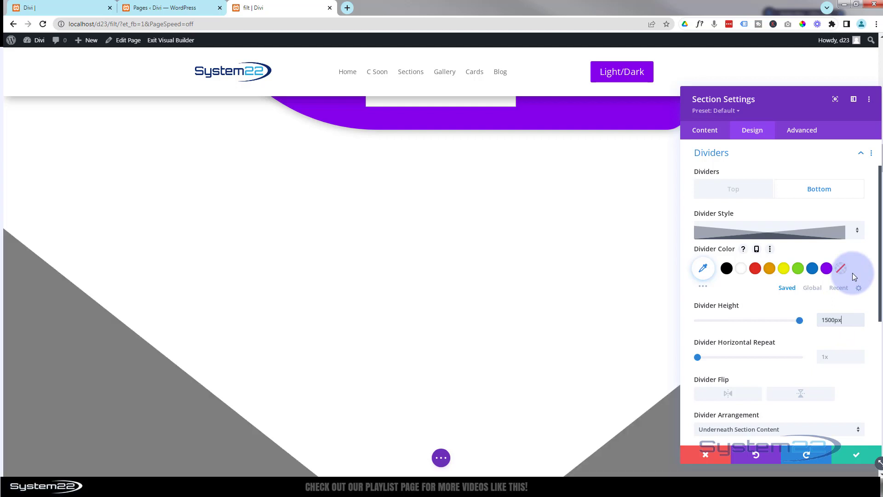
# Color the bottom divider blue (#0c71c3) at 0.45 opacity and check it on the page
pyautogui.click(812, 271)
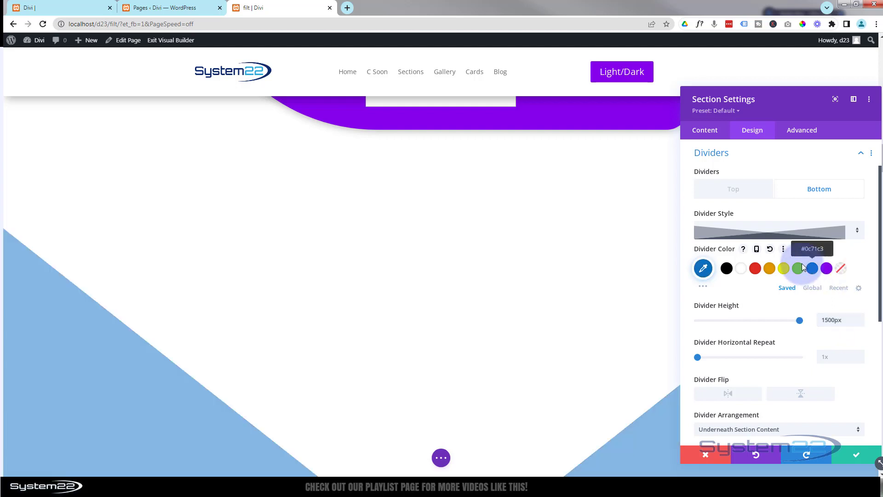
pyautogui.click(703, 269)
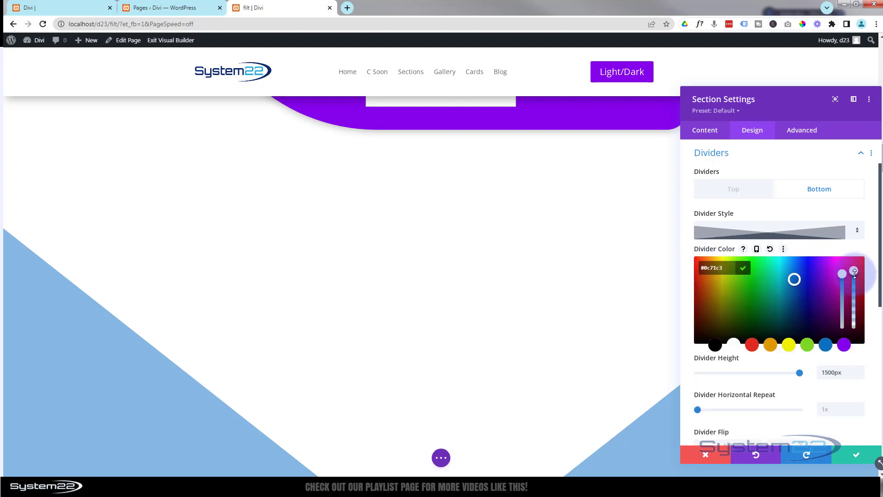
pyautogui.moveTo(854, 277); pyautogui.dragTo(853, 311)
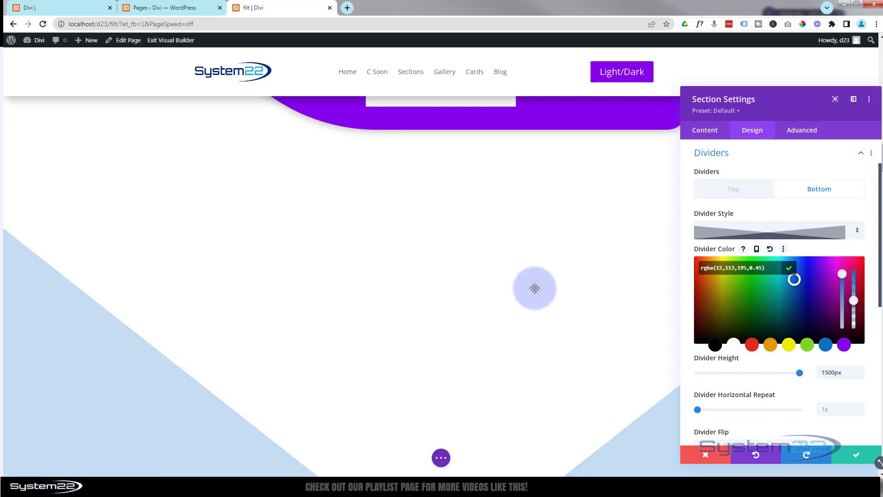
pyautogui.scroll(6, 535, 288)
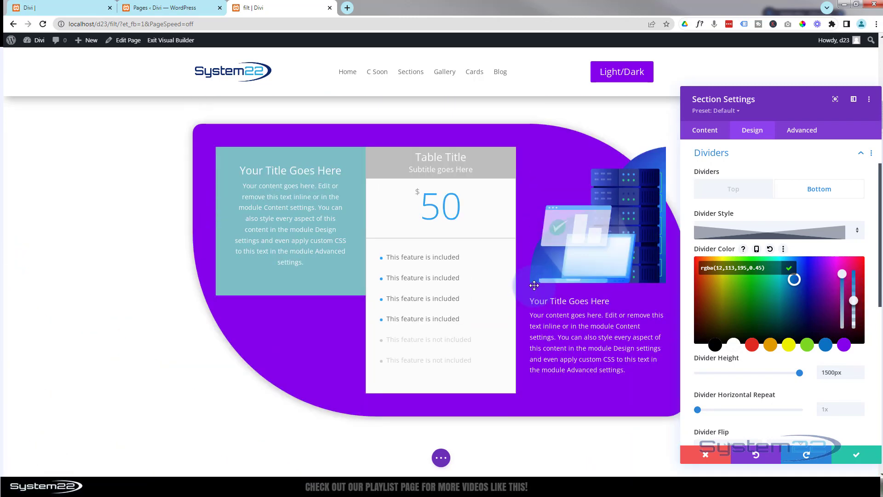
# Set the bottom divider's height to 2500px and save the section settings
pyautogui.click(144, 321)
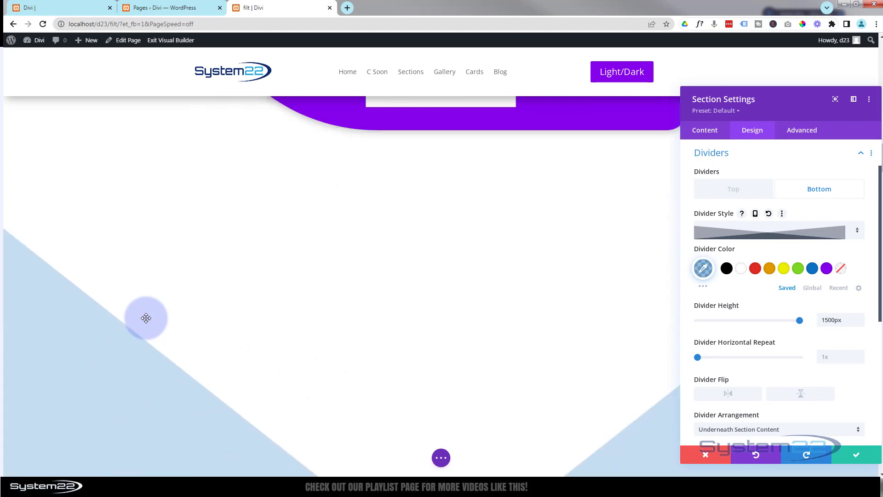
pyautogui.scroll(-1, 146, 318)
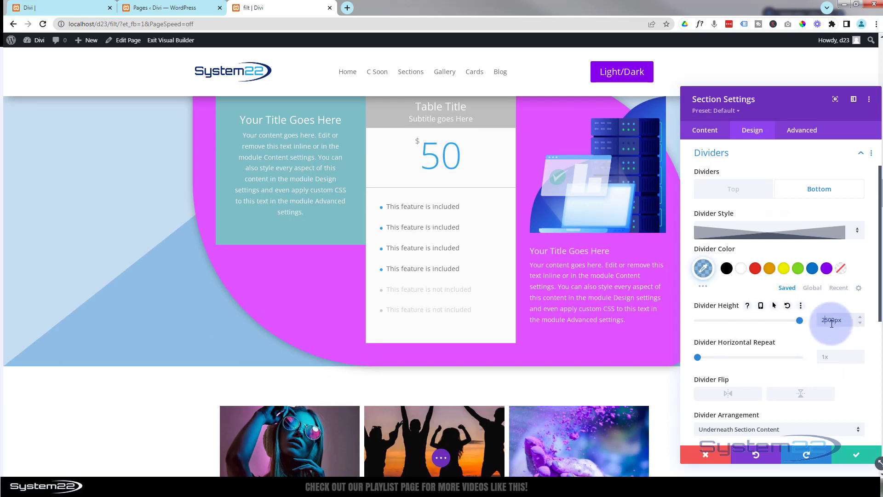
pyautogui.scroll(1, 787, 333)
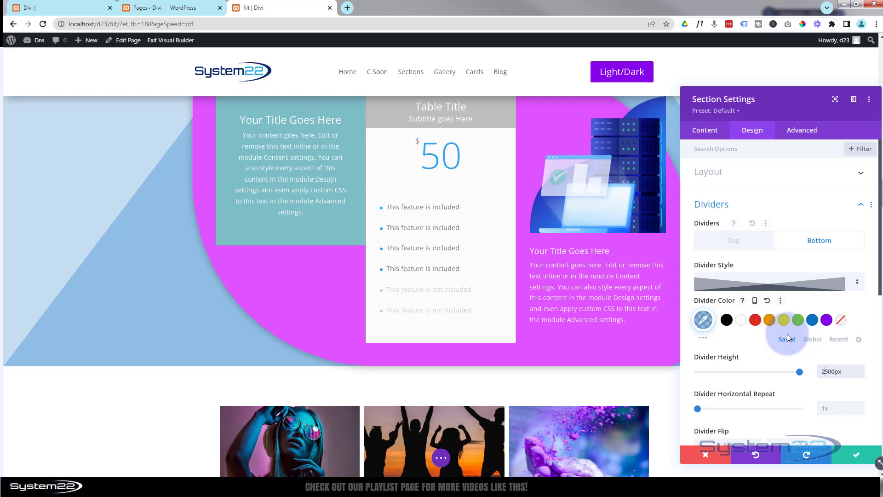
pyautogui.click(857, 454)
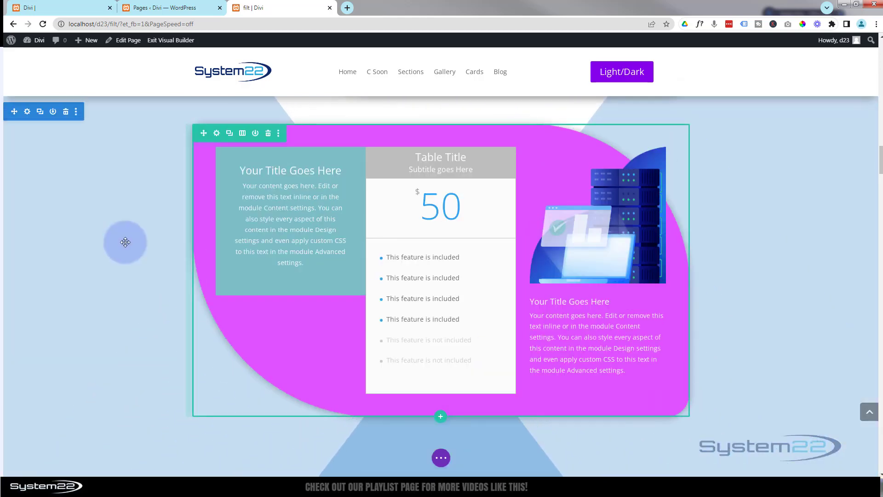
# Set the top divider height of the blue row's section to 2500px and check both dividers behind the sticky rows
pyautogui.scroll(3, 125, 242)
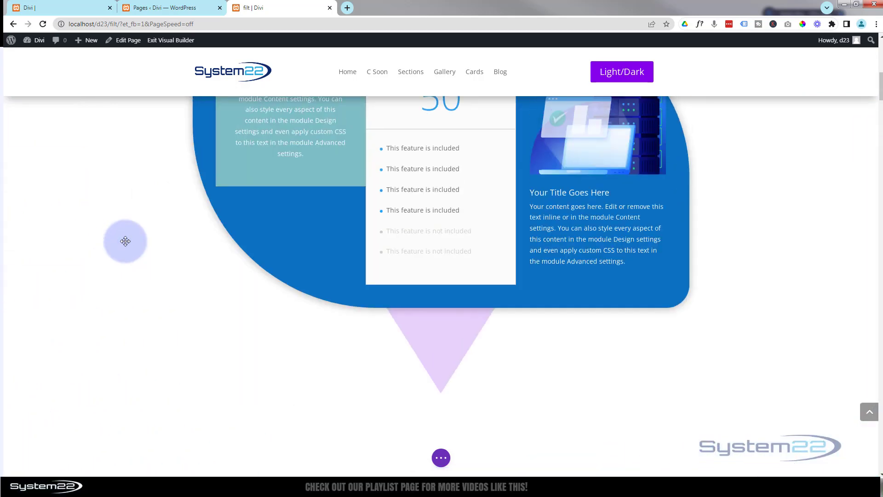
pyautogui.scroll(2, 125, 241)
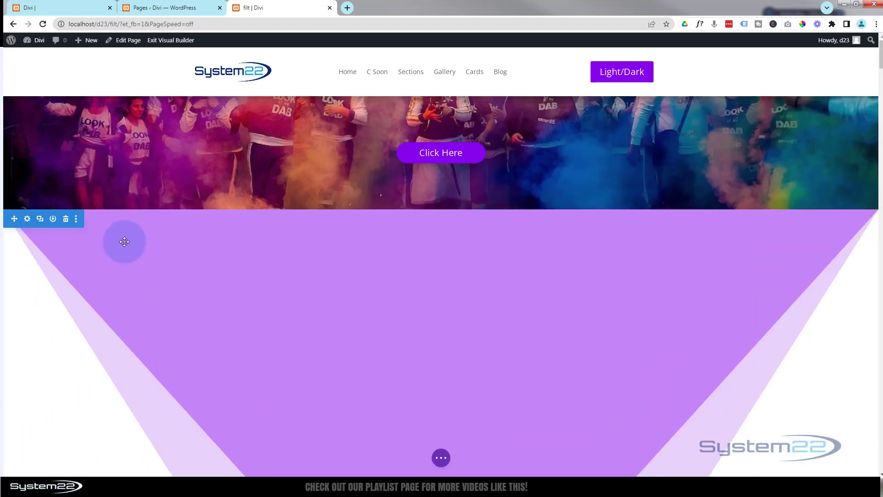
pyautogui.click(30, 223)
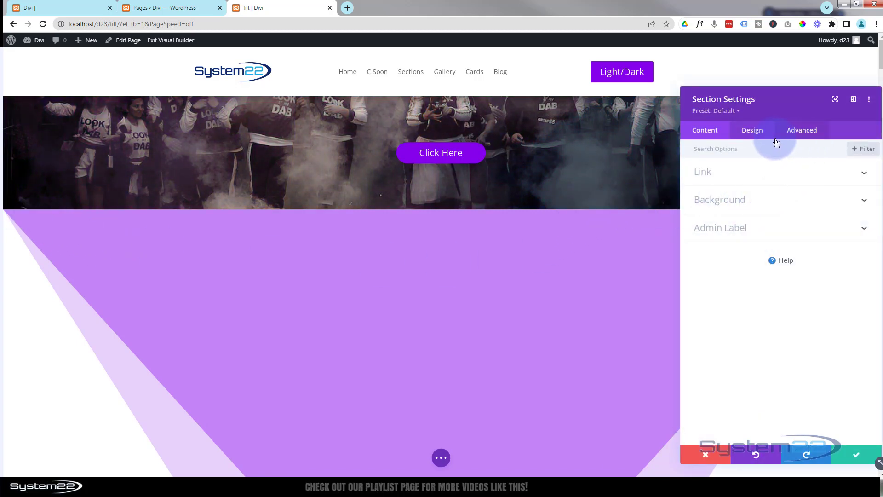
pyautogui.click(754, 205)
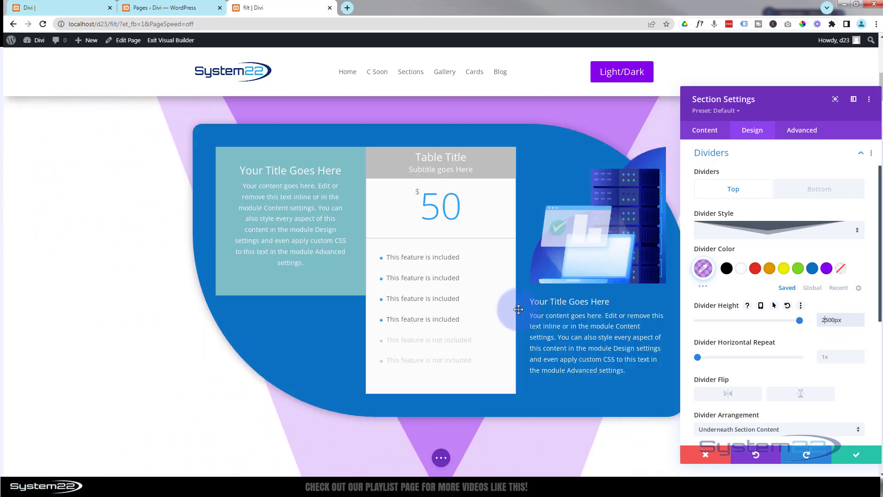
pyautogui.scroll(-5, 519, 309)
pyautogui.scroll(5, 519, 309)
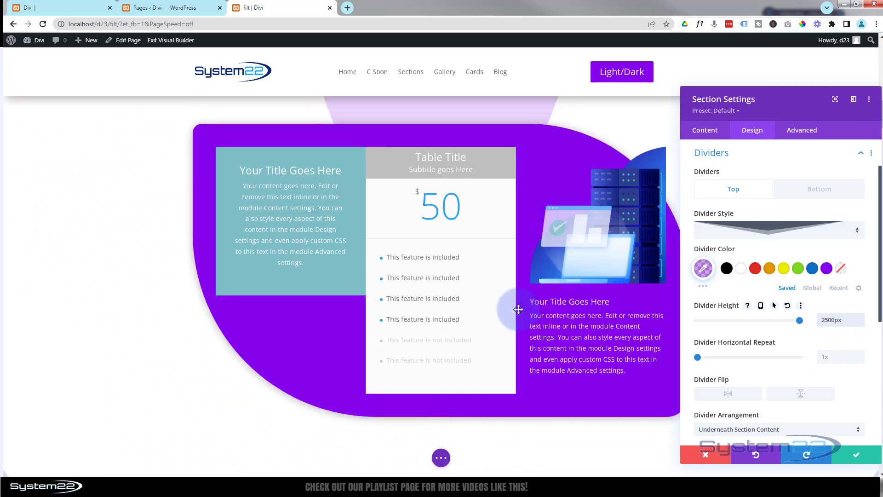
pyautogui.scroll(-2, 518, 309)
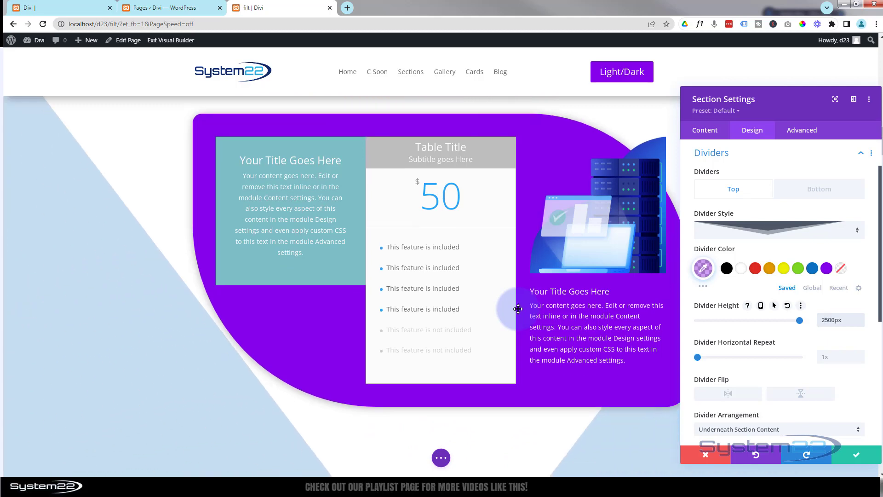
pyautogui.scroll(-5, 517, 309)
pyautogui.scroll(7, 517, 308)
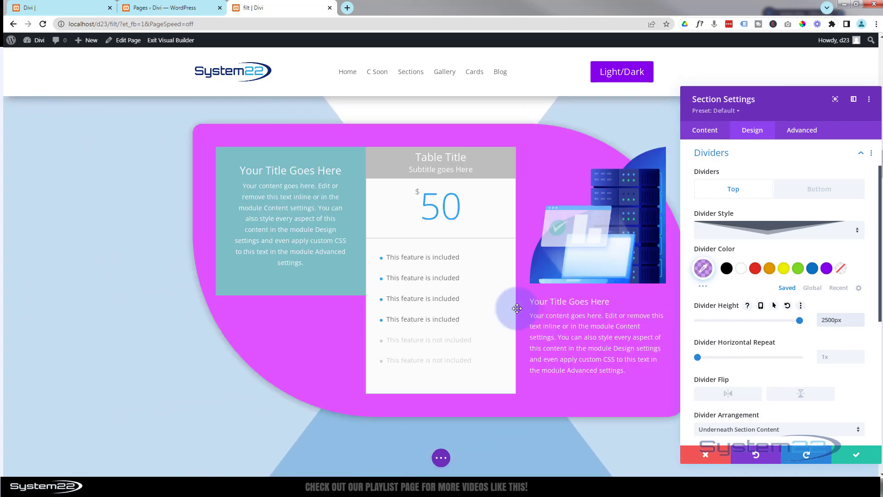
pyautogui.scroll(-3, 518, 309)
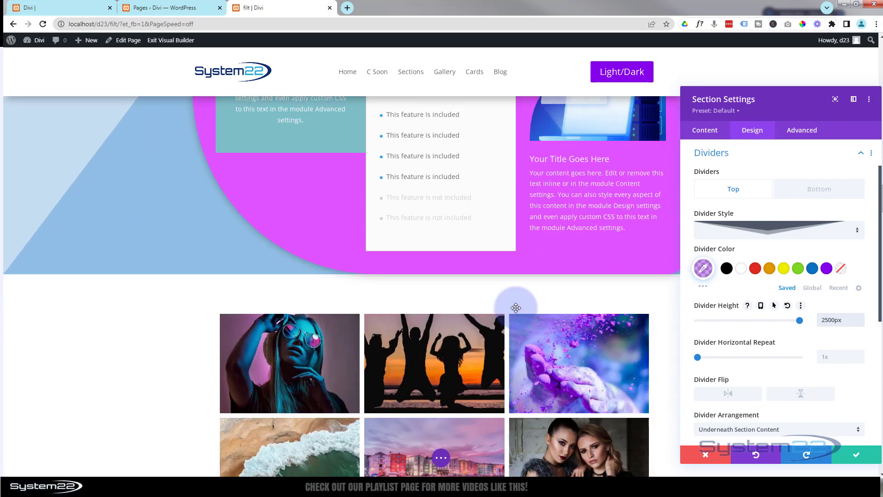
# Save the section's divider settings and exit the Visual Builder to the live page
pyautogui.scroll(2, 514, 307)
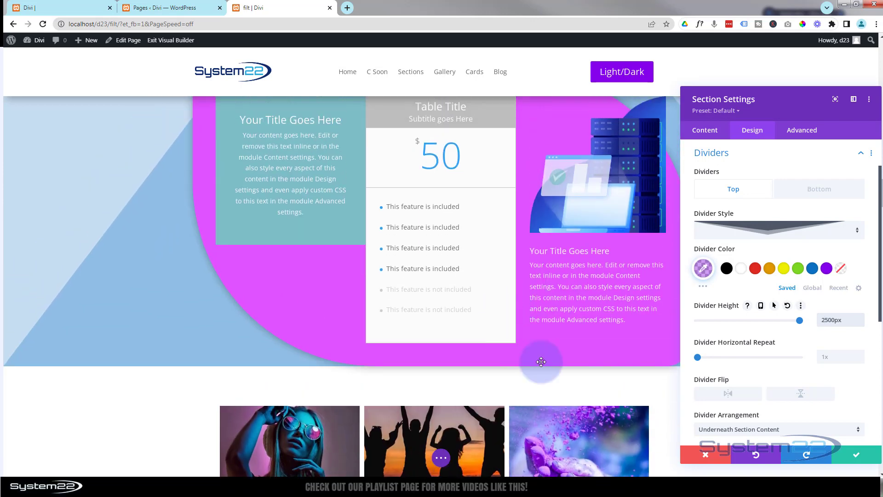
pyautogui.click(856, 456)
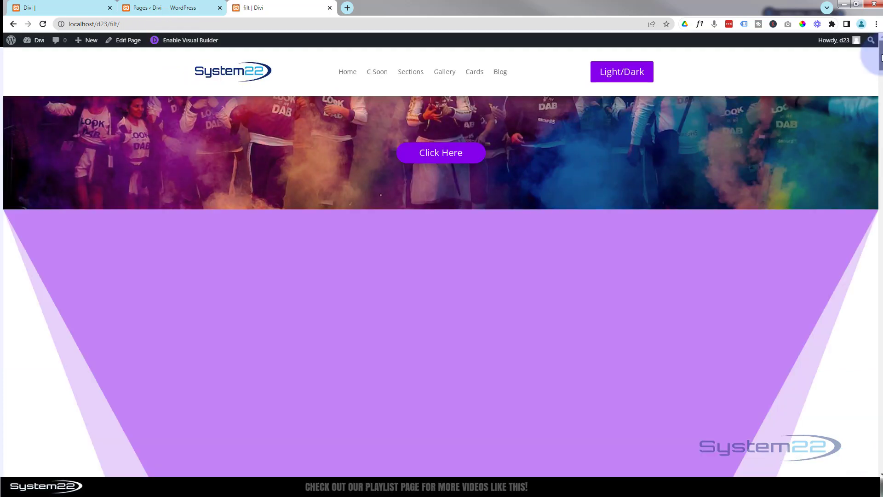
# Examine the live page to see how the blue, purple and pink sticky rows fade in over the top and bottom dividers
pyautogui.moveTo(881, 57); pyautogui.dragTo(881, 61)
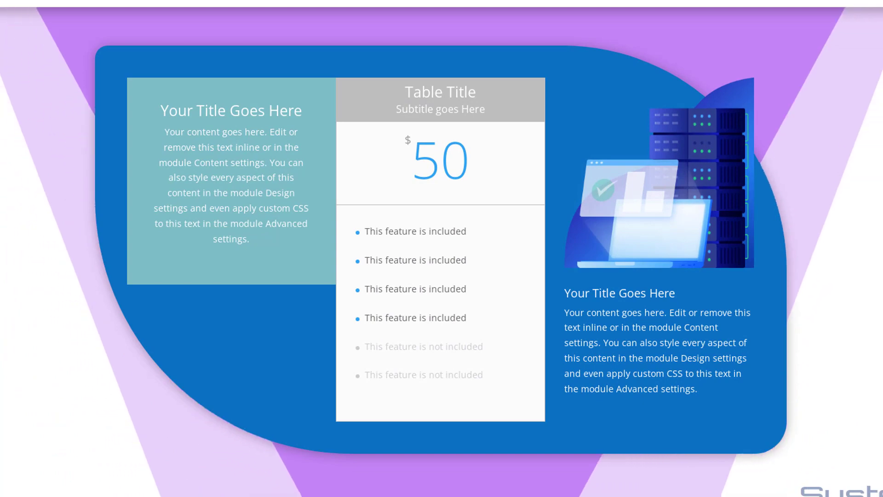
pyautogui.scroll(-6, 442, 249)
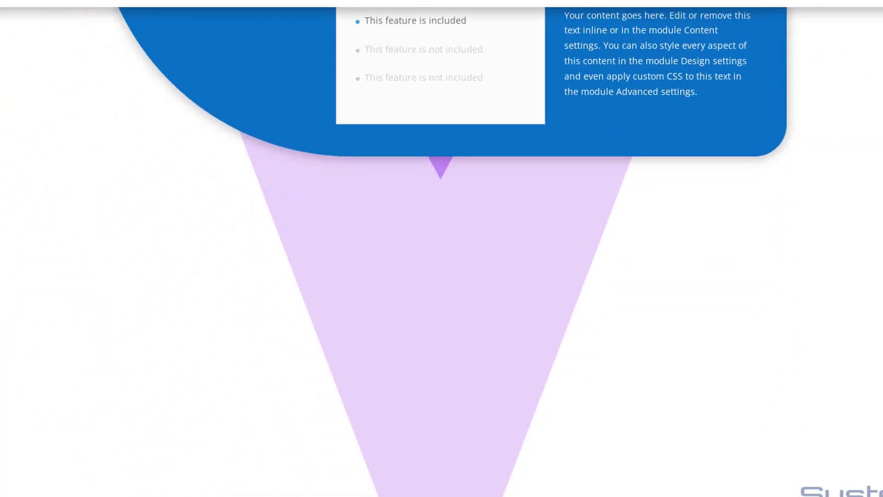
pyautogui.scroll(-4, 442, 248)
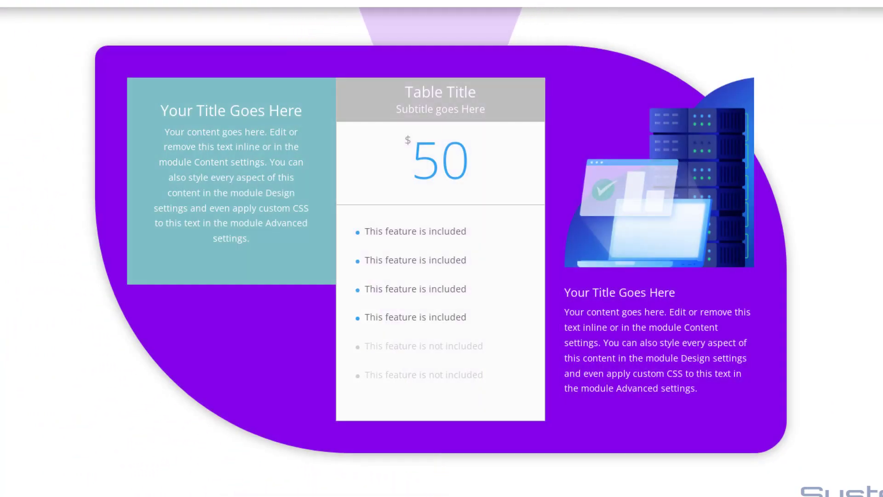
pyautogui.scroll(-3, 441, 248)
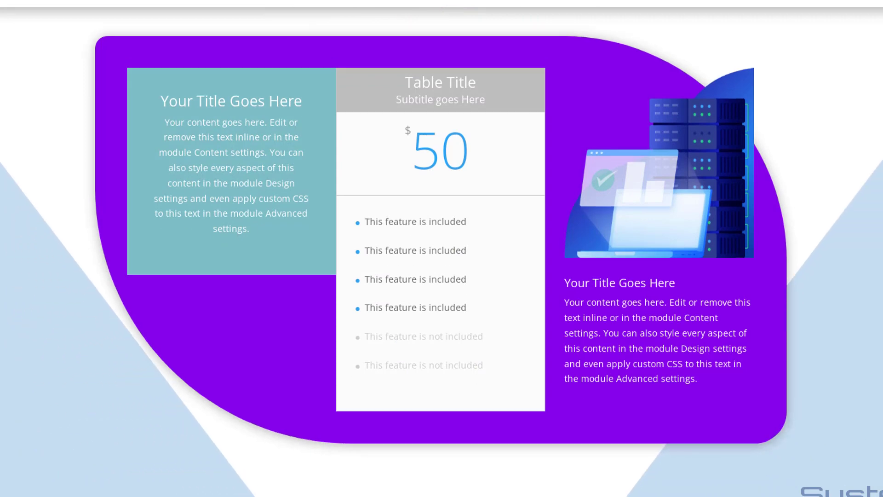
pyautogui.scroll(-4, 442, 248)
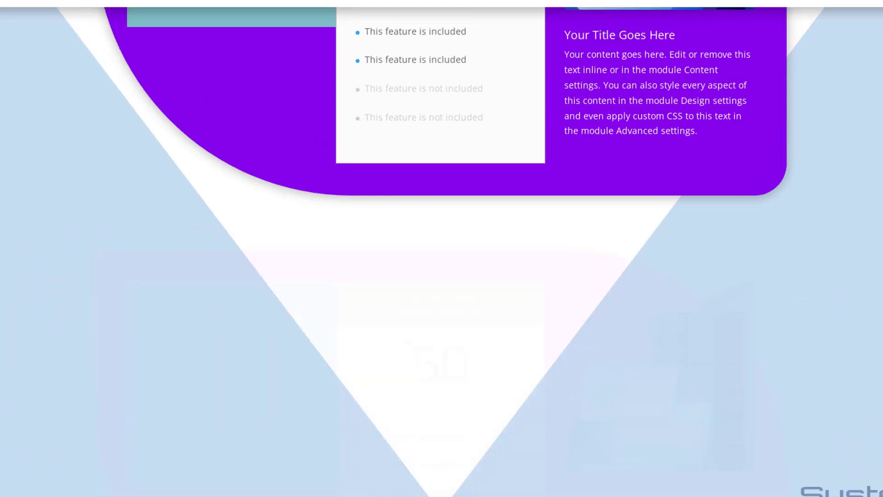
pyautogui.scroll(4, 441, 249)
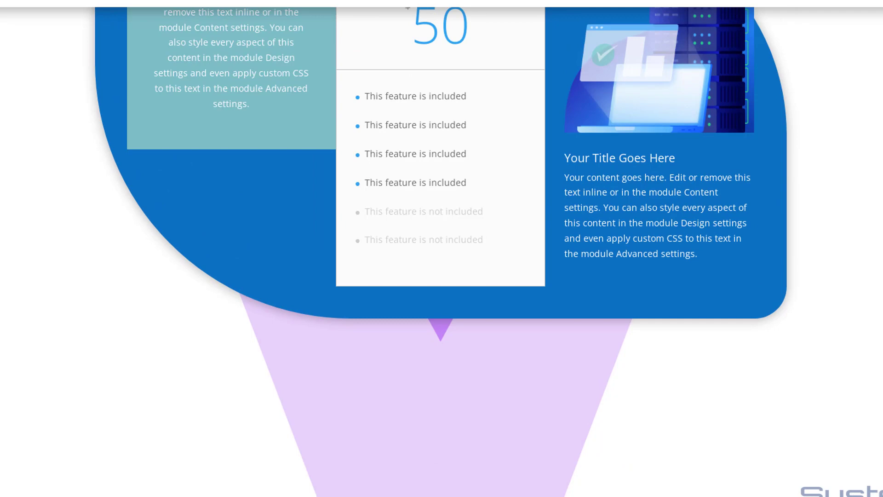
pyautogui.scroll(3, 442, 248)
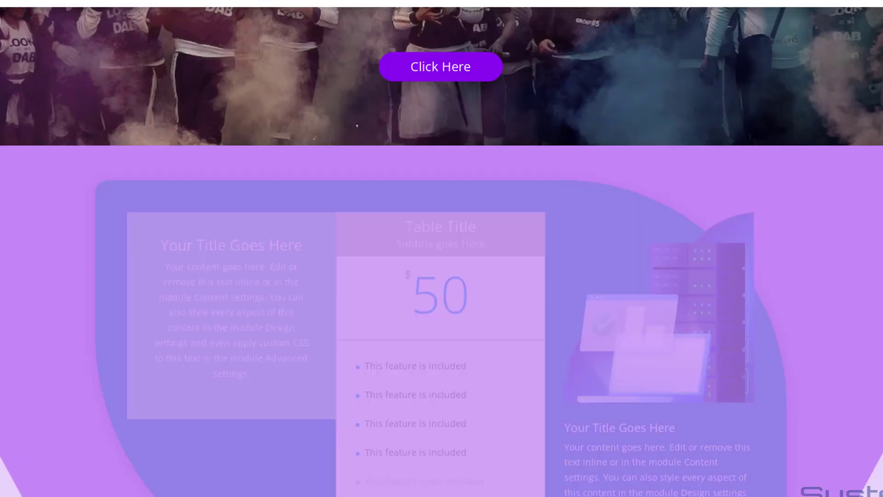
pyautogui.scroll(-5, 356, 145)
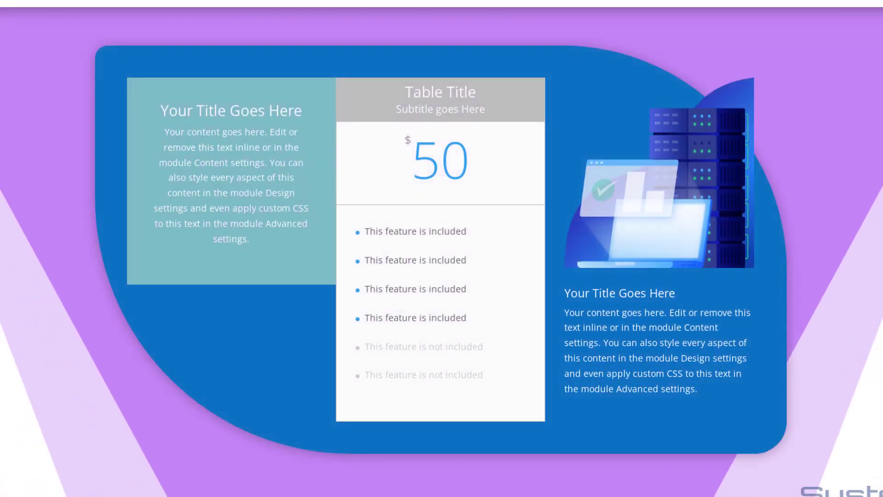
pyautogui.scroll(-4, 441, 248)
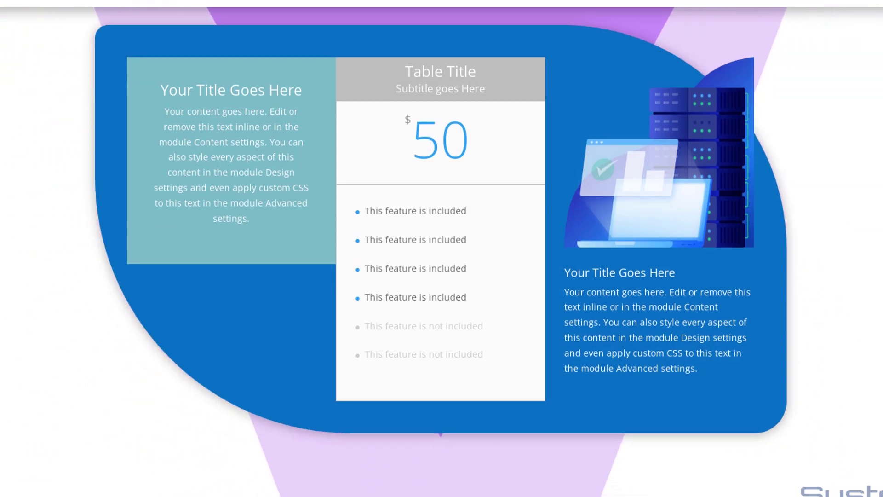
pyautogui.scroll(-4, 441, 248)
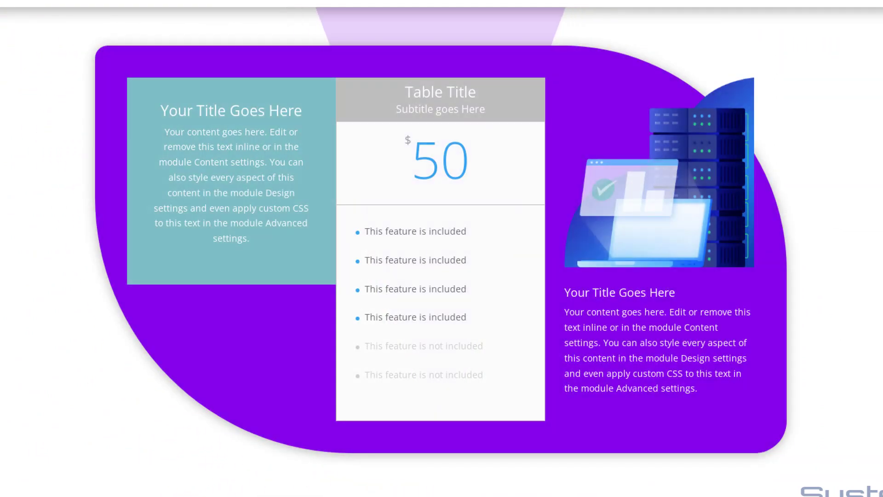
pyautogui.scroll(-8, 441, 249)
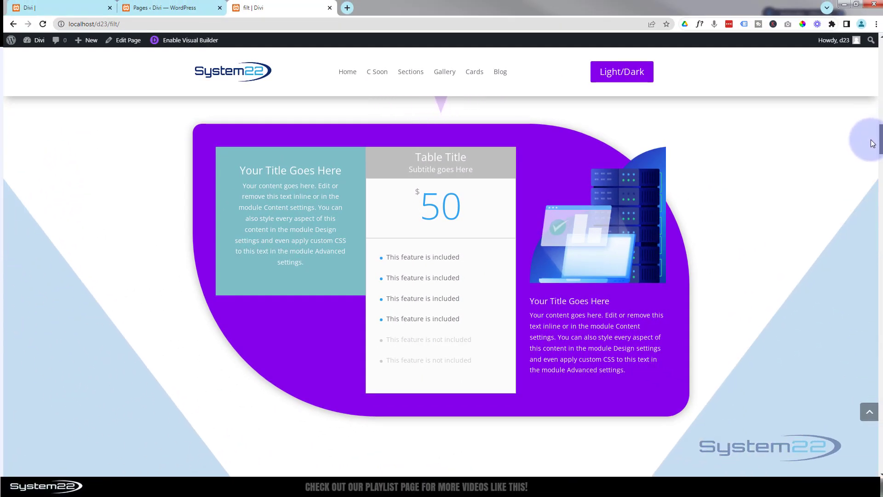
pyautogui.moveTo(873, 138); pyautogui.dragTo(876, 174)
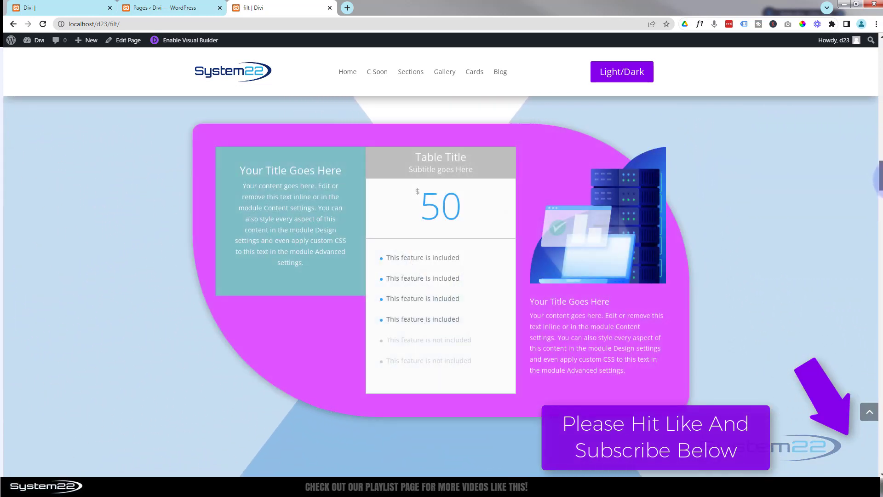
pyautogui.moveTo(876, 186); pyautogui.dragTo(876, 201)
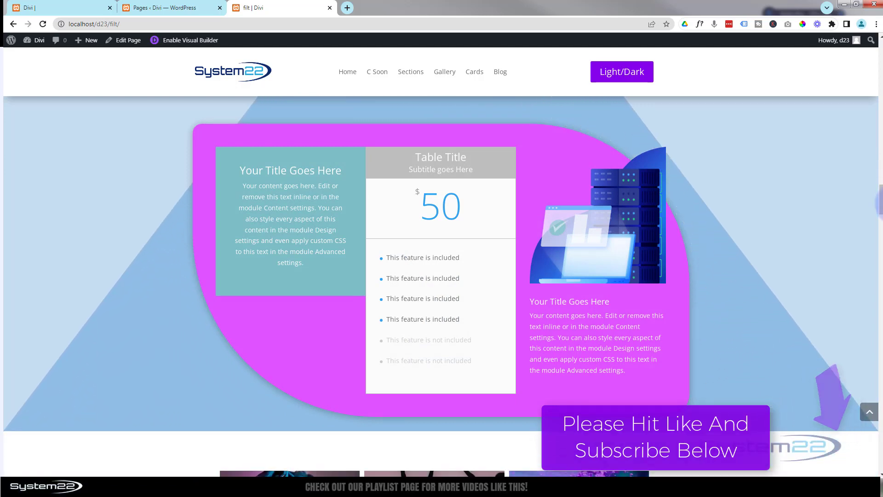